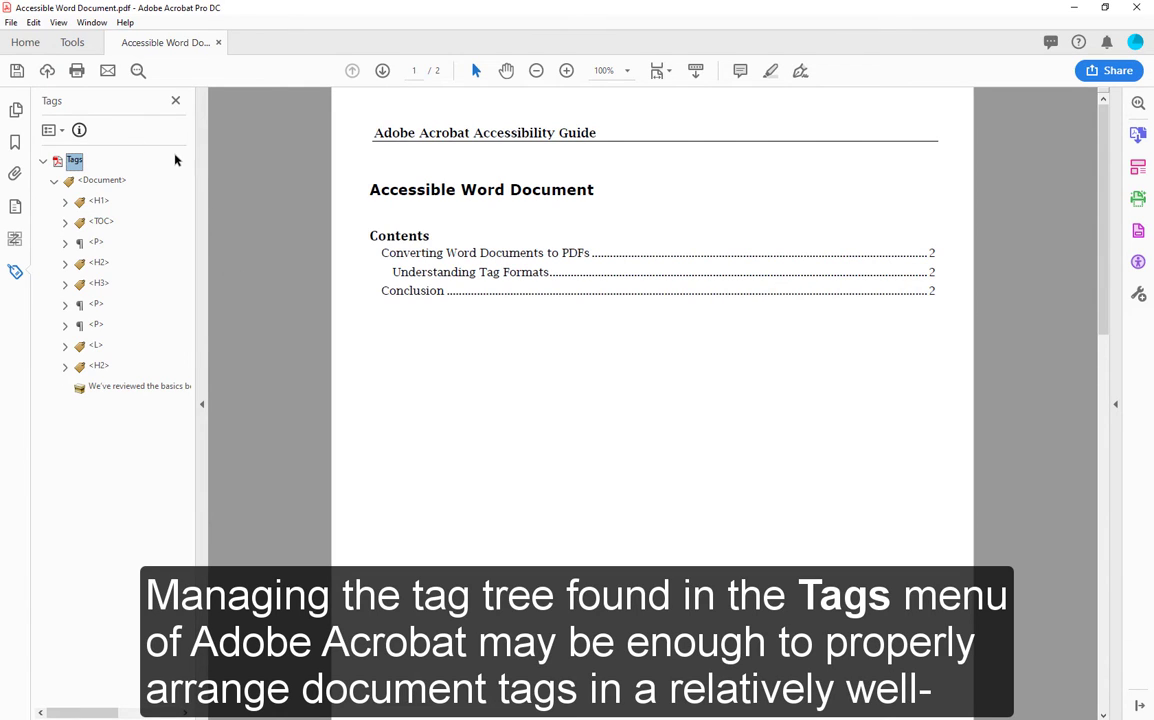
- Locate the heading, contents and paragraph content on the page, then drag the H2 tag above its P tag
drag(265, 202, 95, 205)
click(95, 203)
click(101, 221)
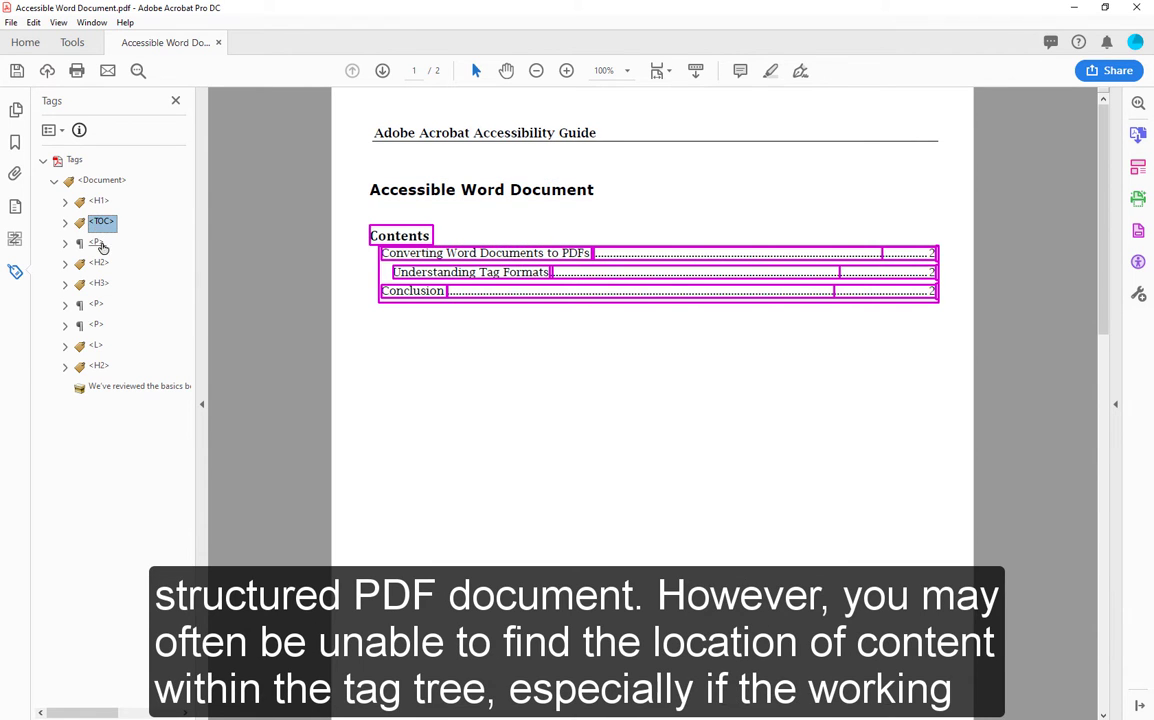
click(98, 262)
click(99, 285)
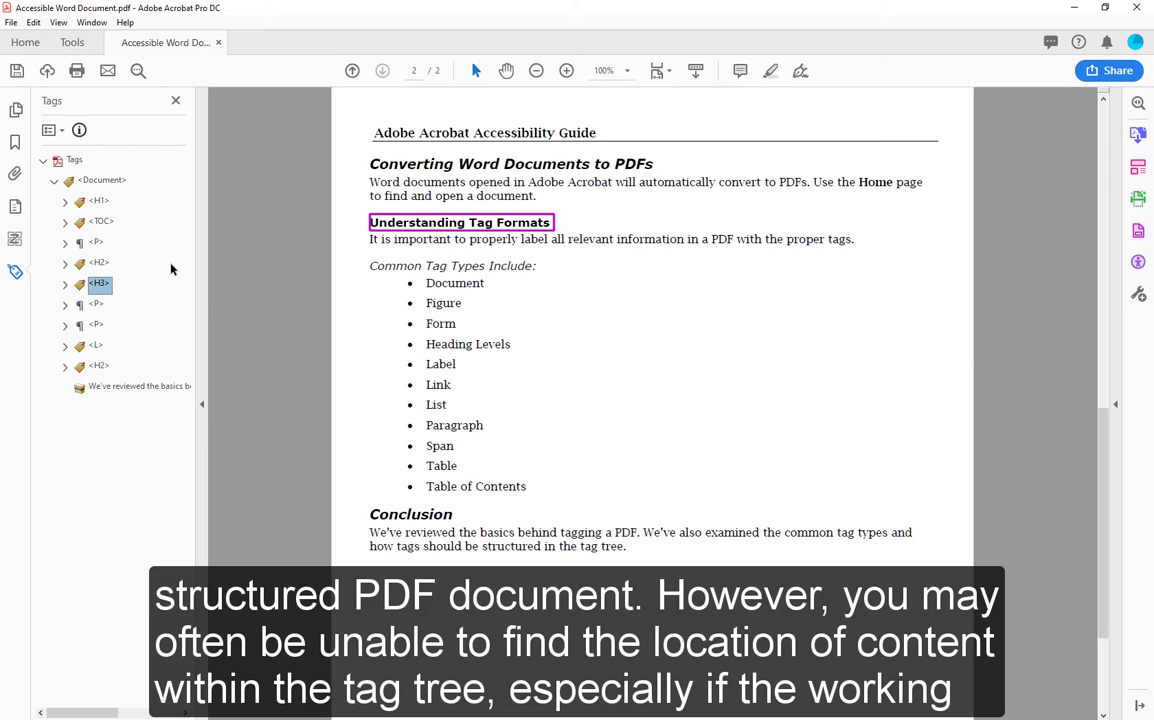
click(99, 244)
click(99, 264)
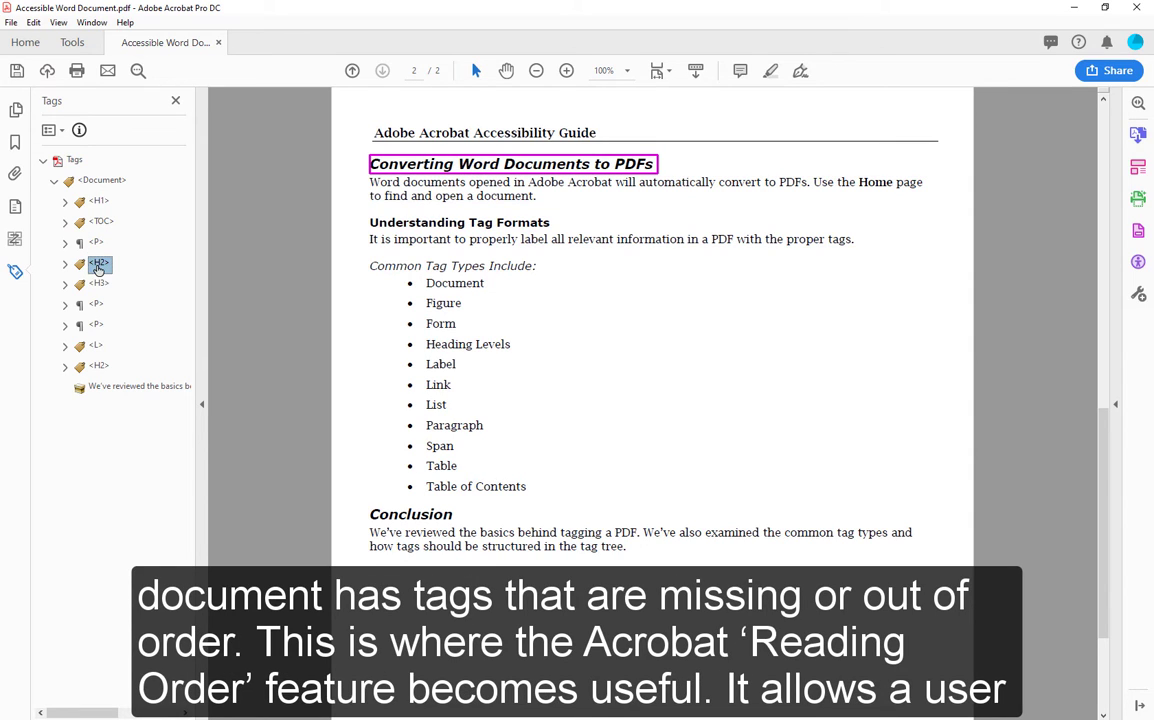
drag(97, 255, 94, 238)
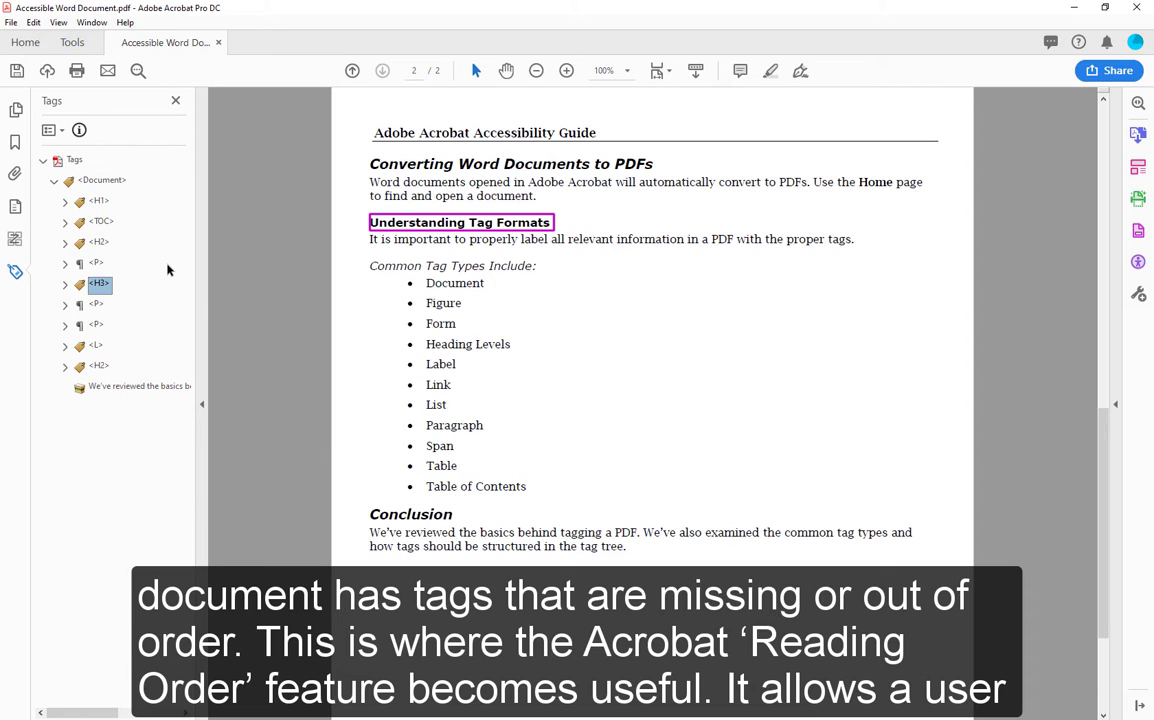
- Expand the H2, P and H3 tags and highlight the Converting Word Documents, paragraph and Understanding Tag Formats content
click(65, 242)
click(65, 284)
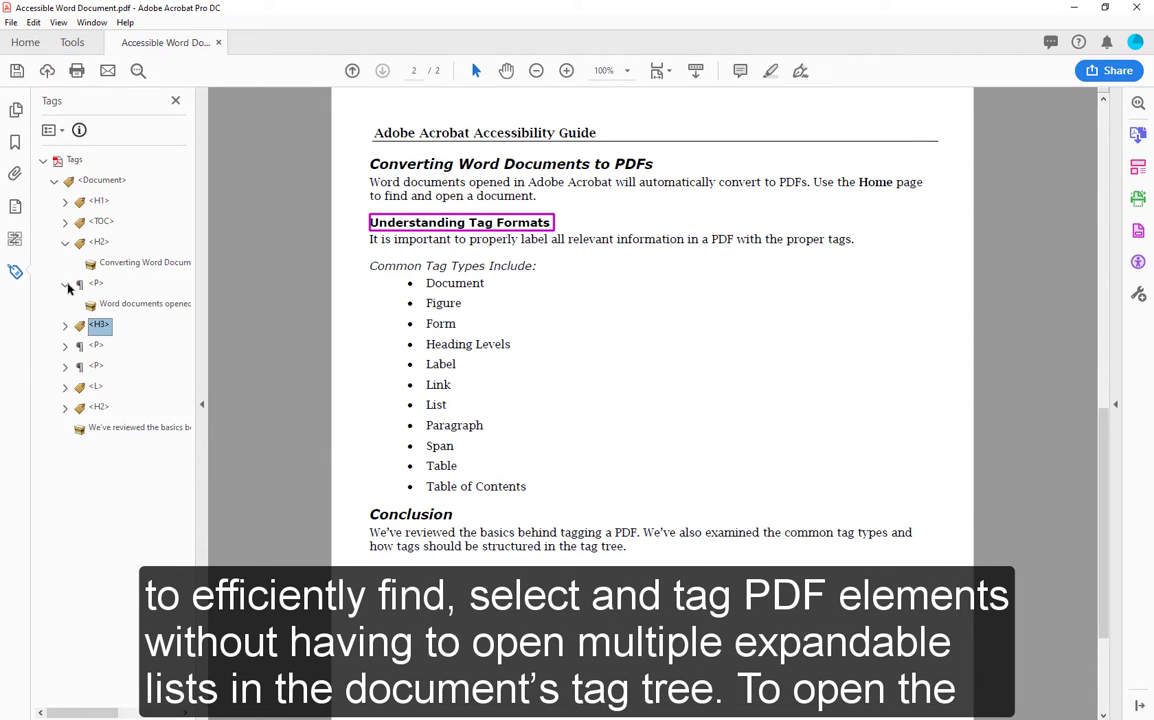
click(65, 325)
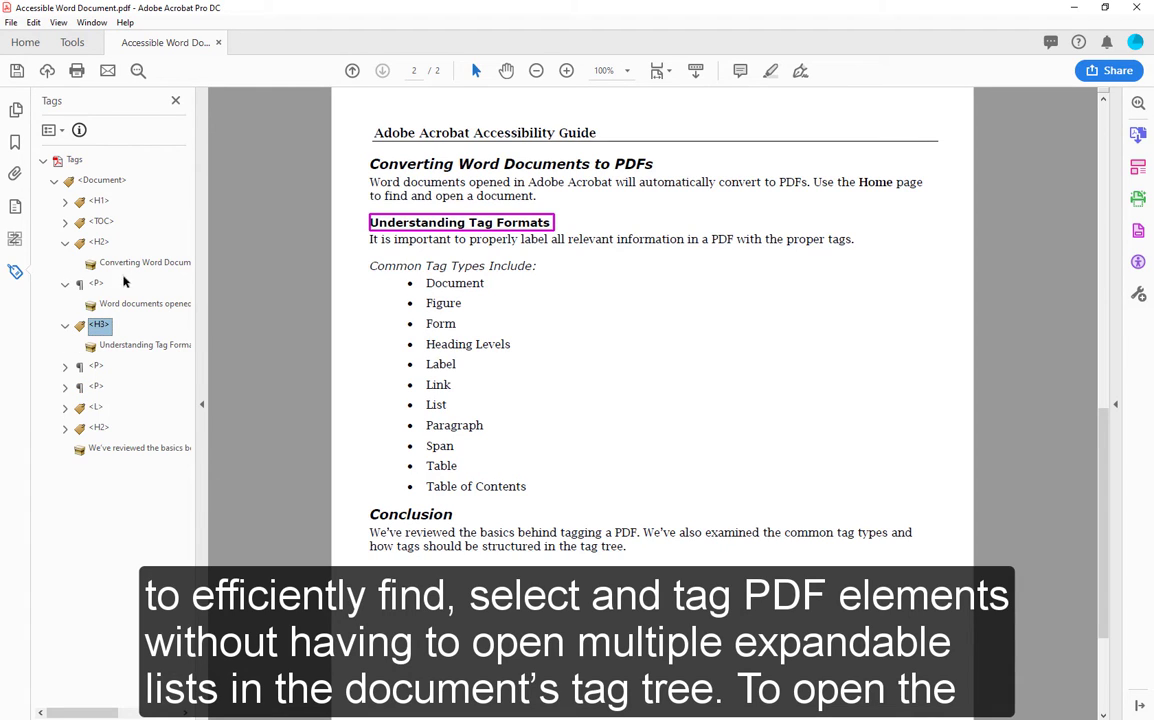
click(129, 261)
click(129, 302)
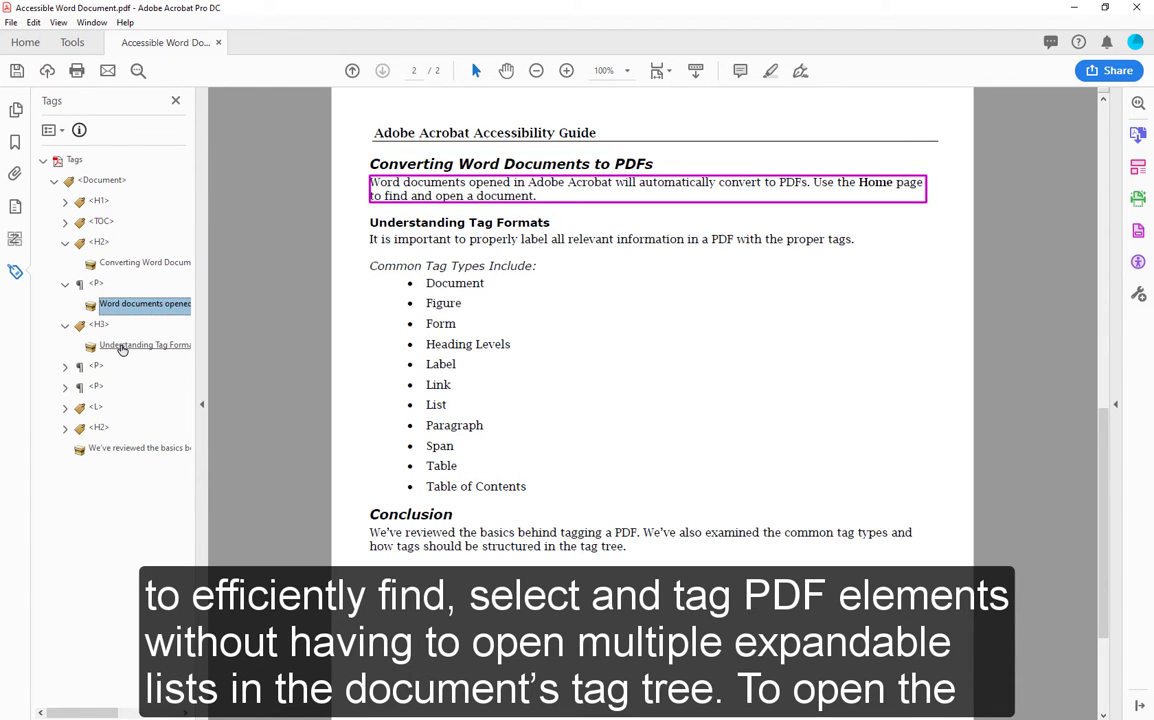
click(121, 346)
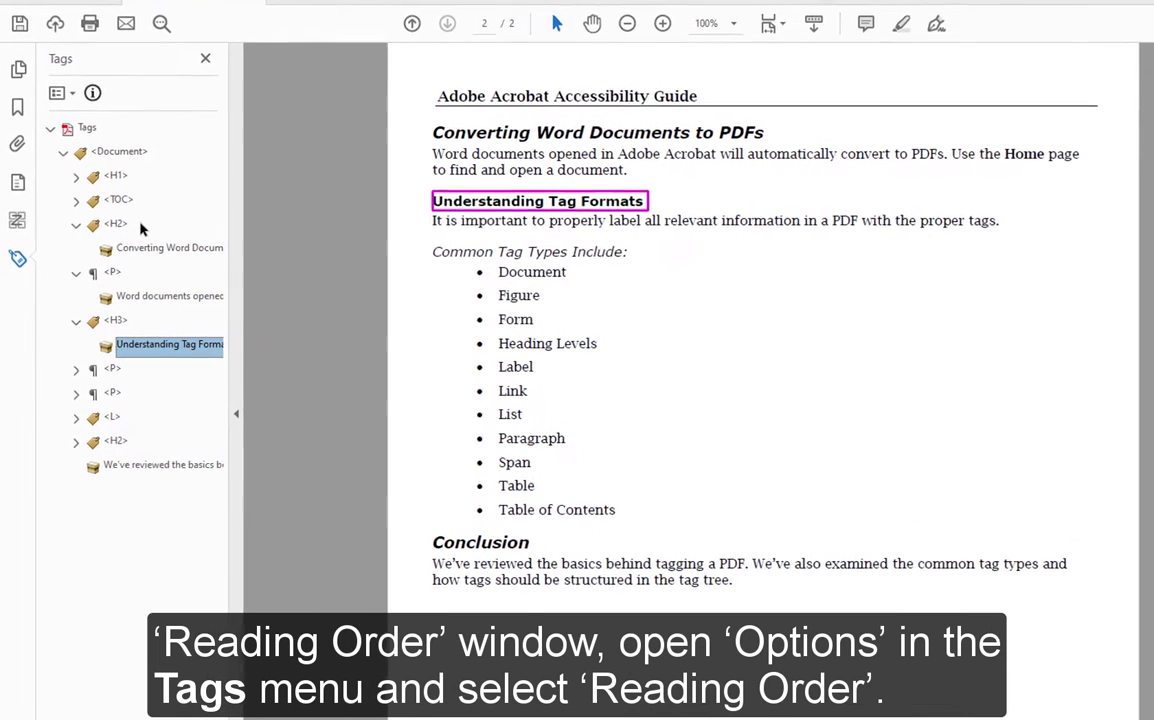
click(63, 88)
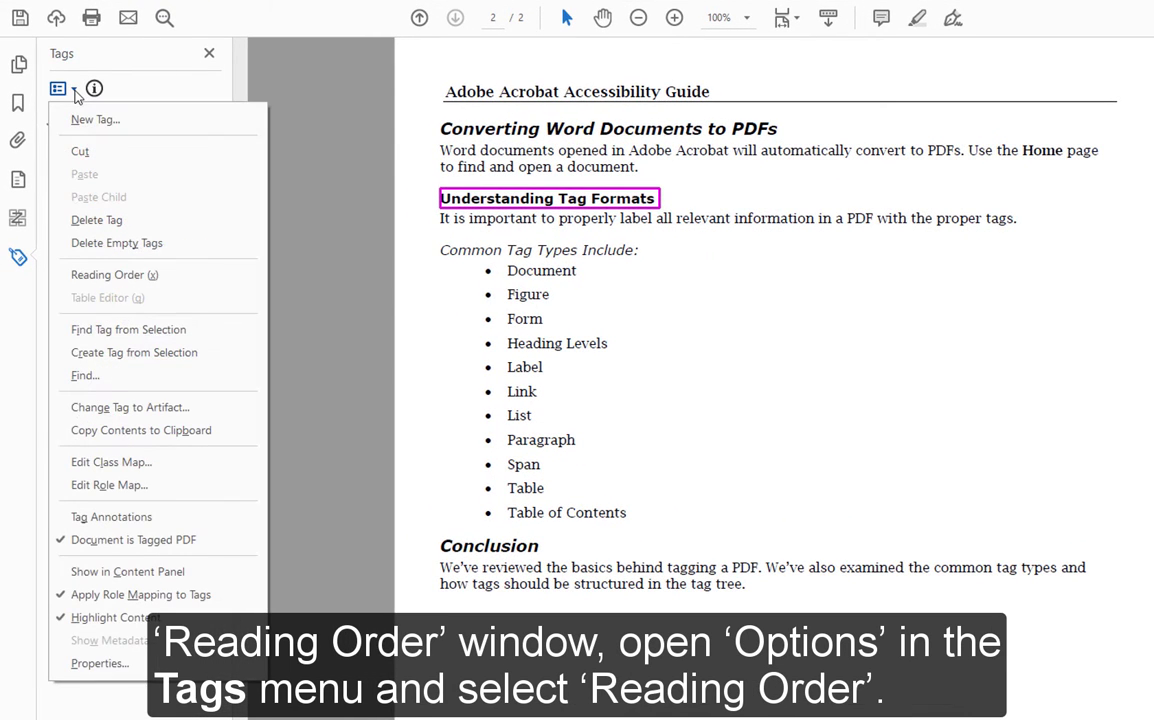
- In Reading Order, collapse the expanded tags and box the Conclusion paragraph on page 2
click(133, 279)
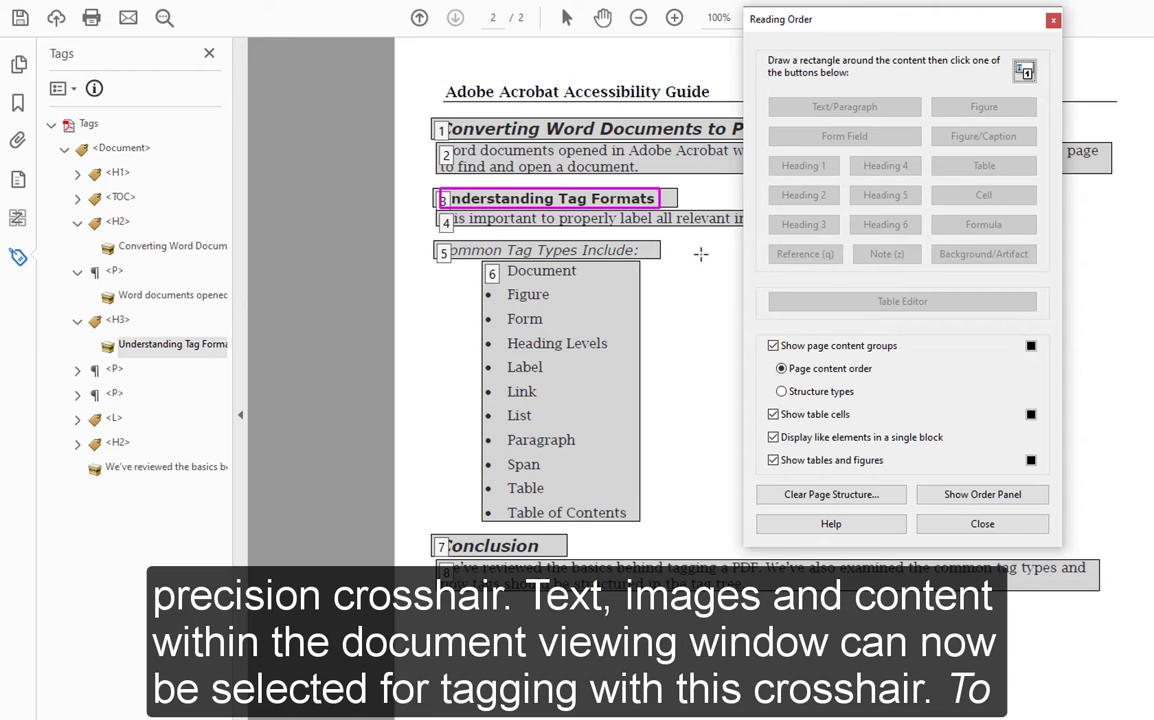
drag(616, 225, 400, 248)
drag(612, 260, 428, 225)
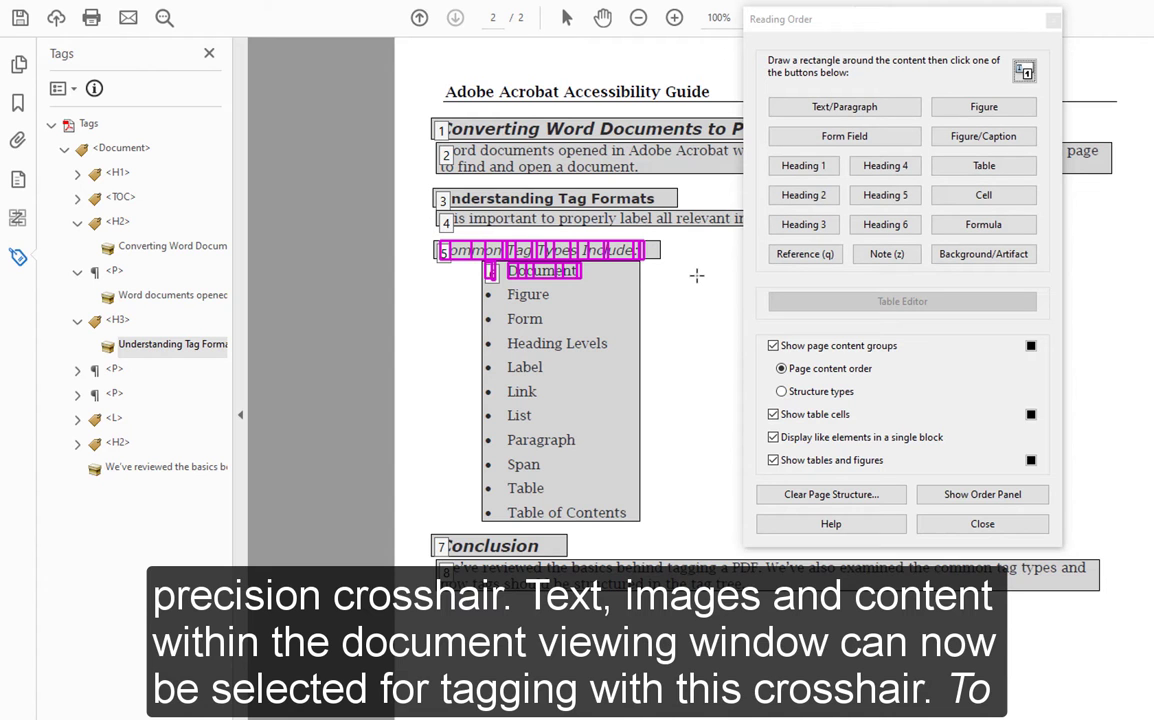
click(77, 320)
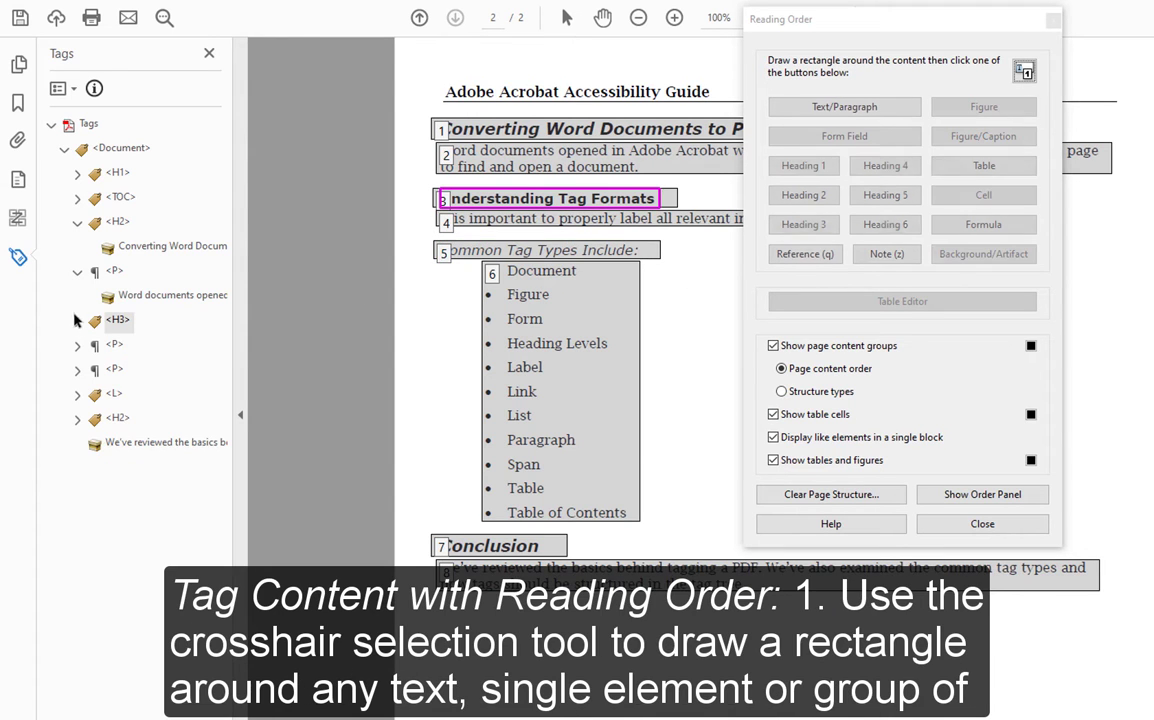
click(77, 221)
click(77, 246)
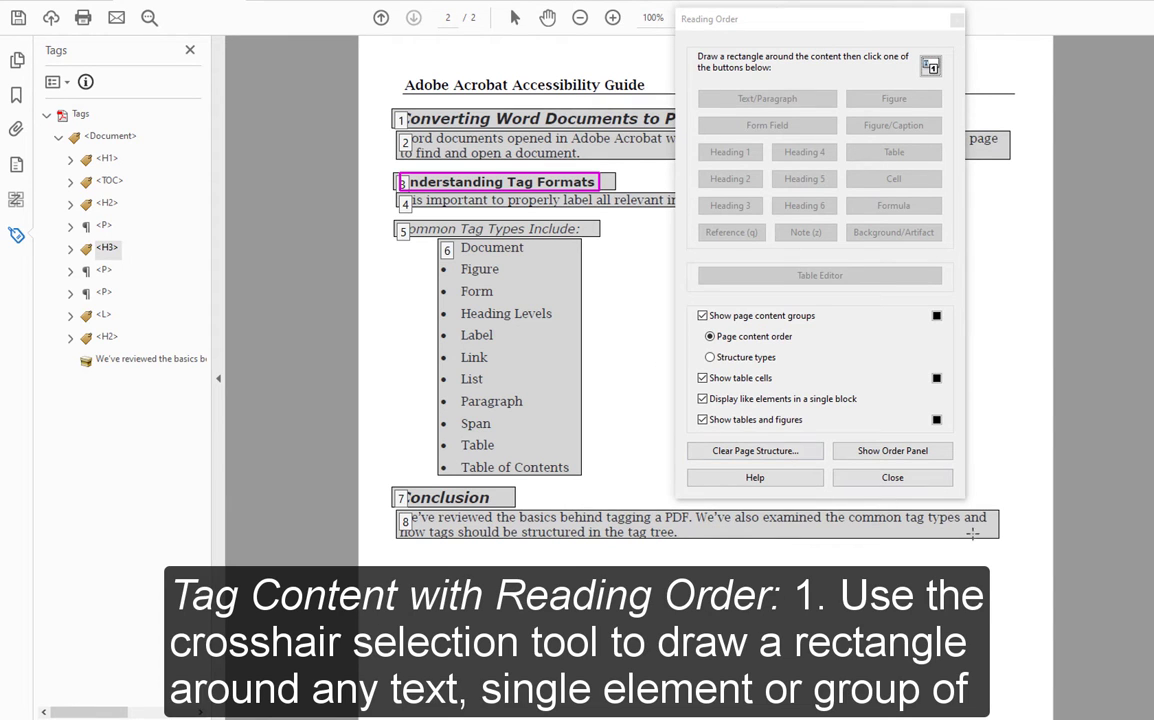
drag(1019, 556, 380, 506)
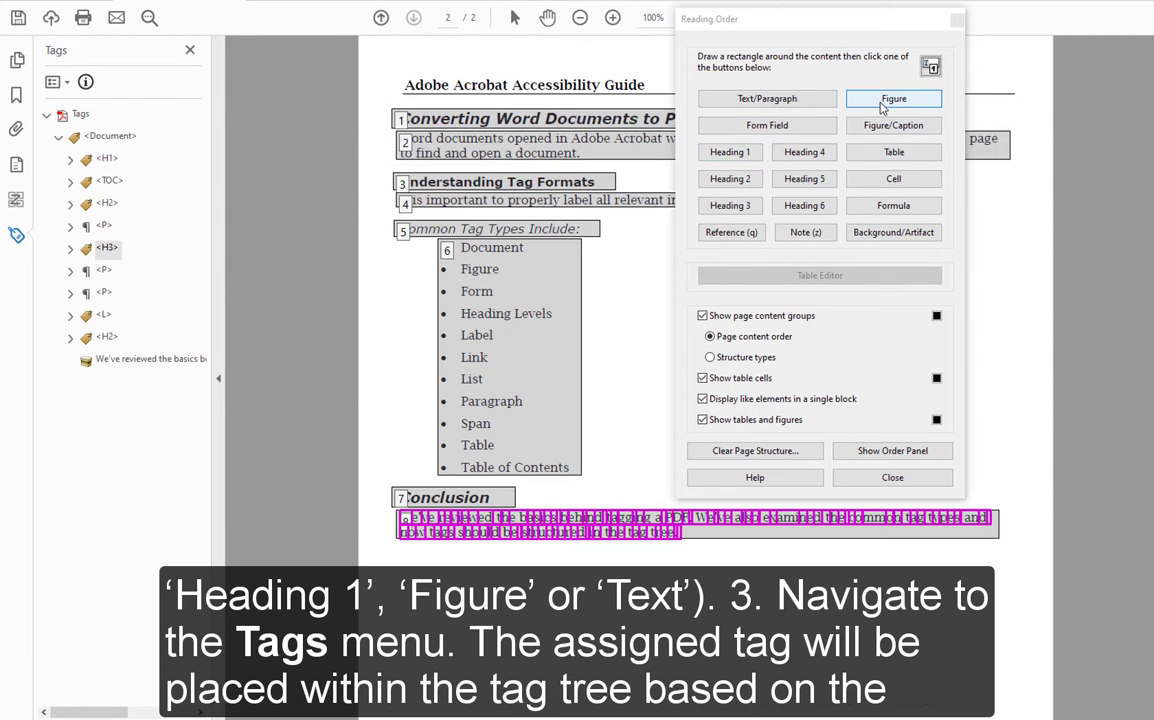
- Tag the Conclusion selection as a paragraph and move the new P tag into the Document tag
click(812, 103)
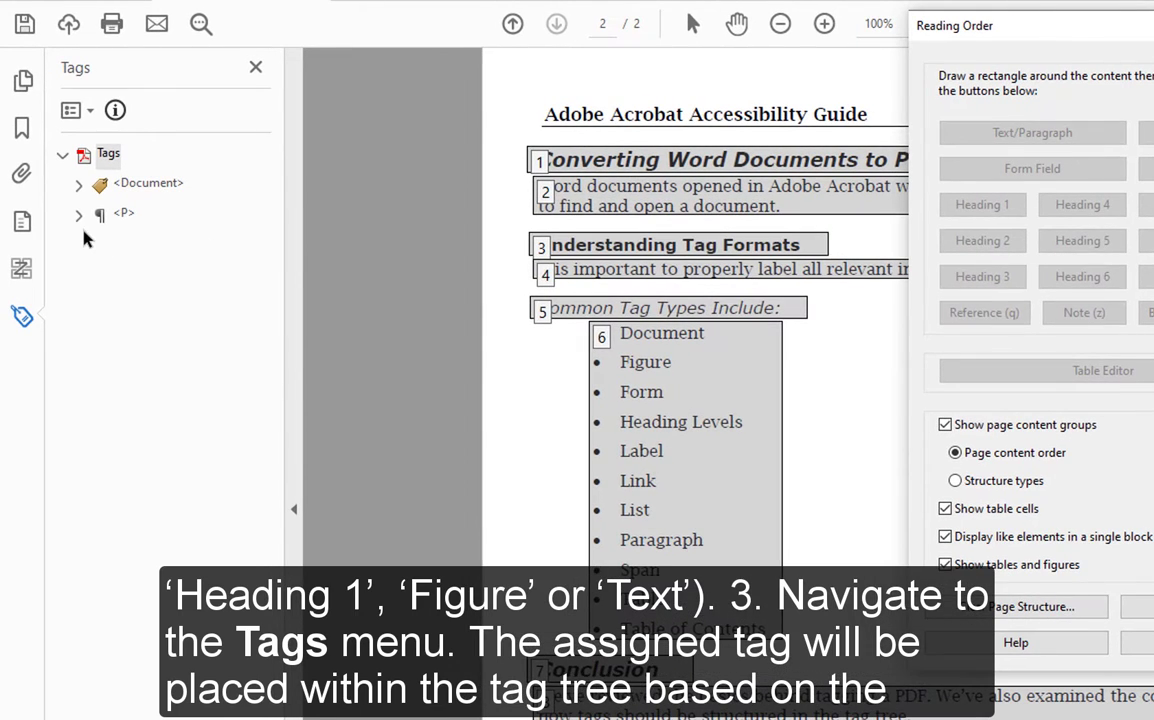
click(120, 217)
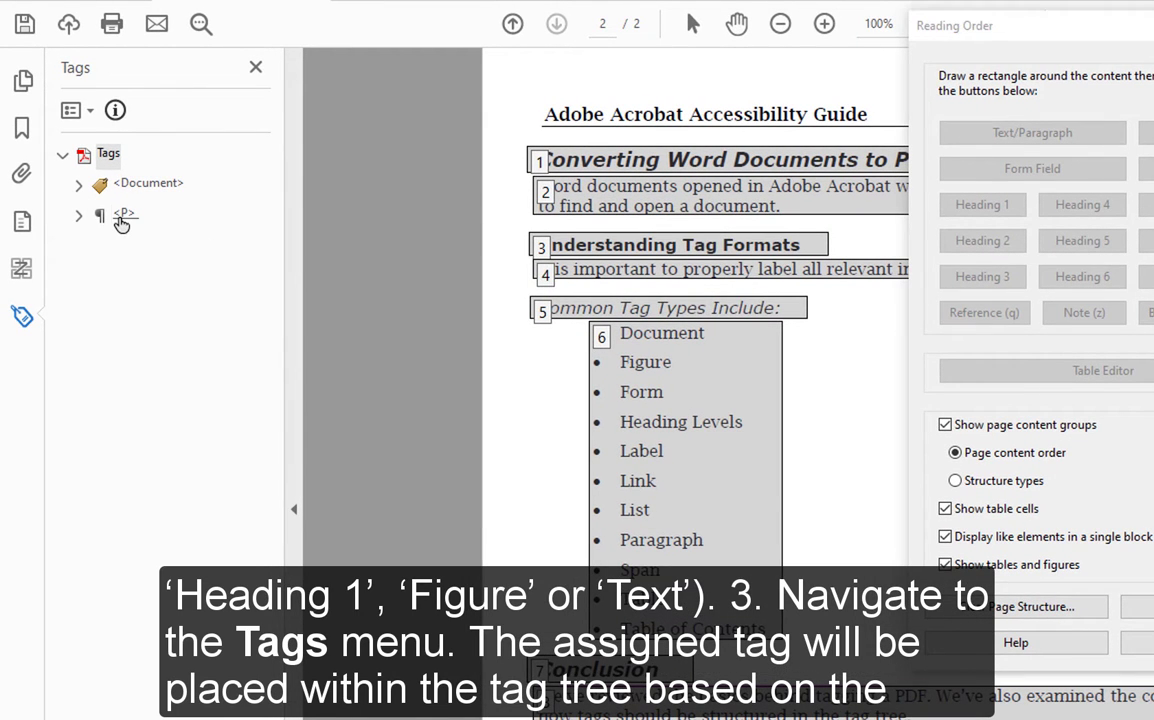
click(78, 183)
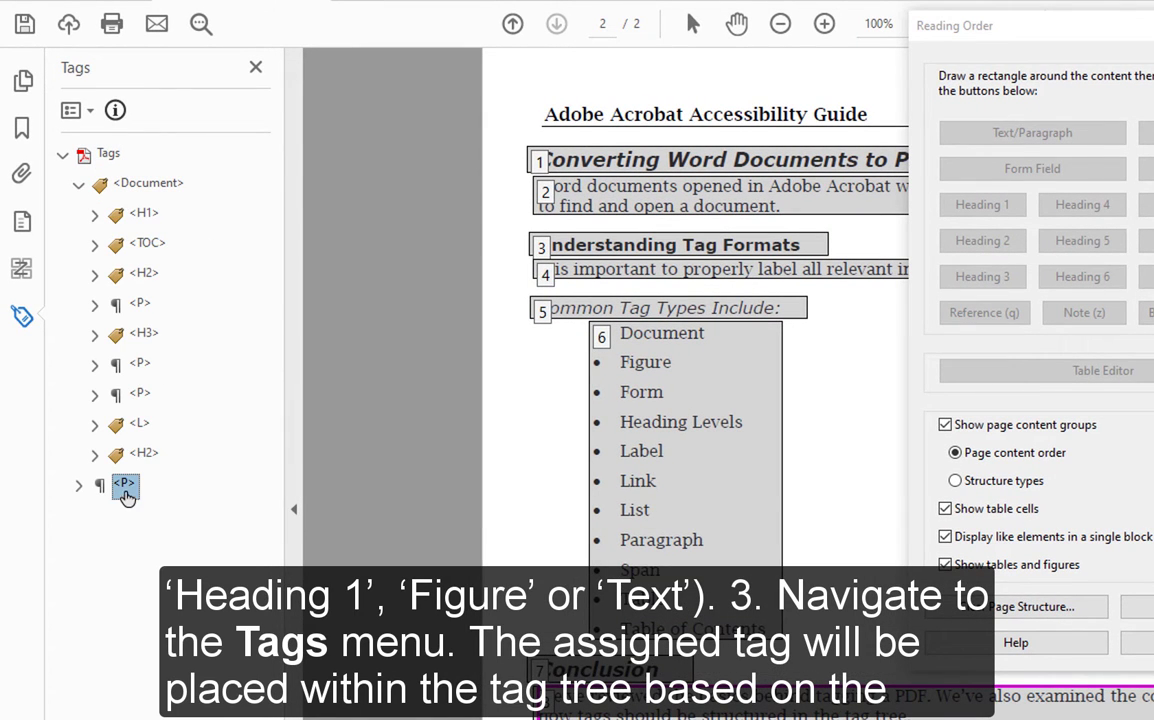
drag(125, 498, 123, 468)
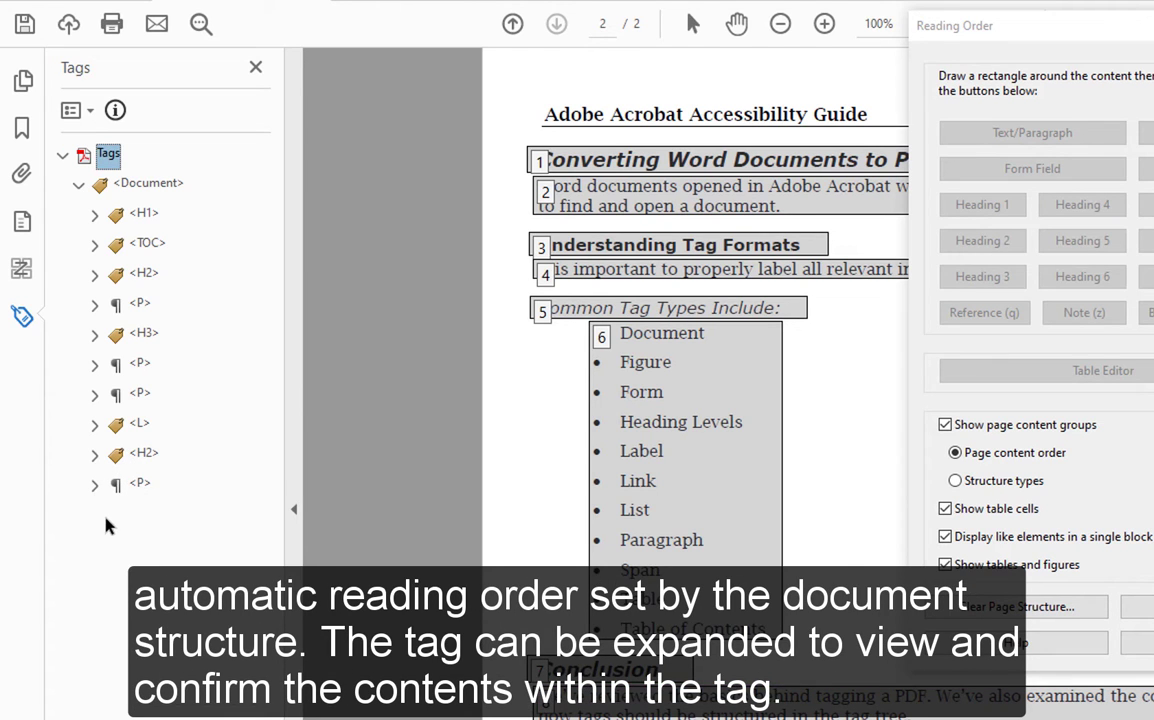
click(96, 487)
click(158, 513)
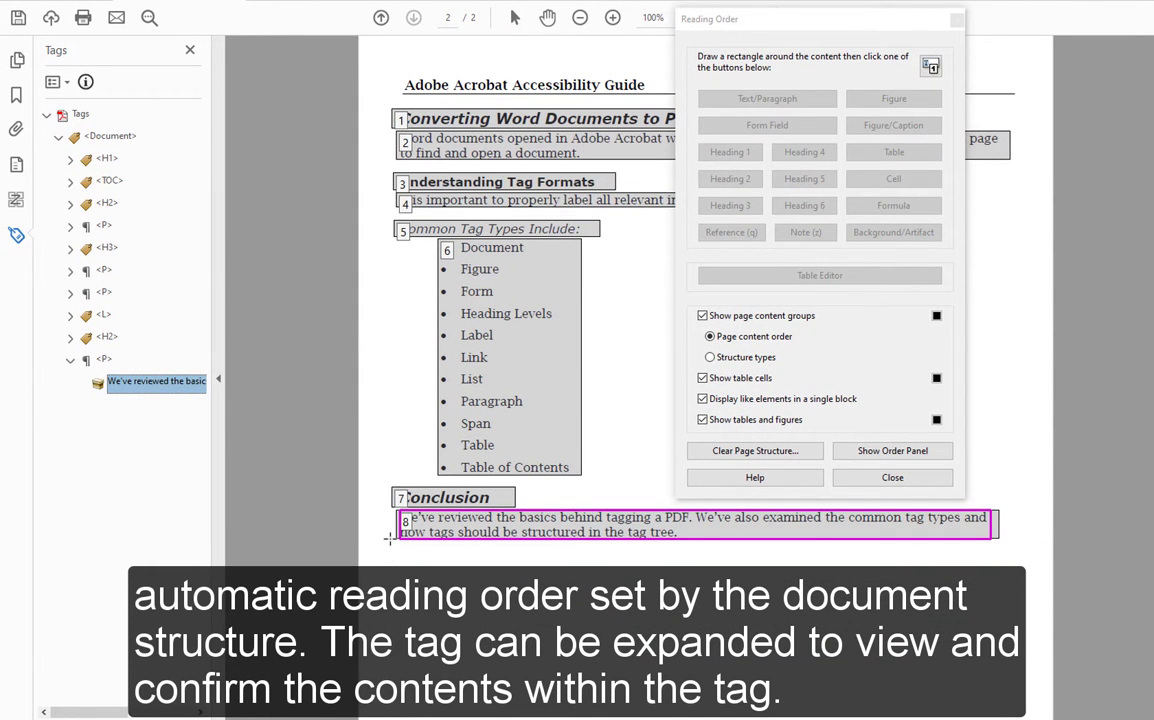
click(389, 538)
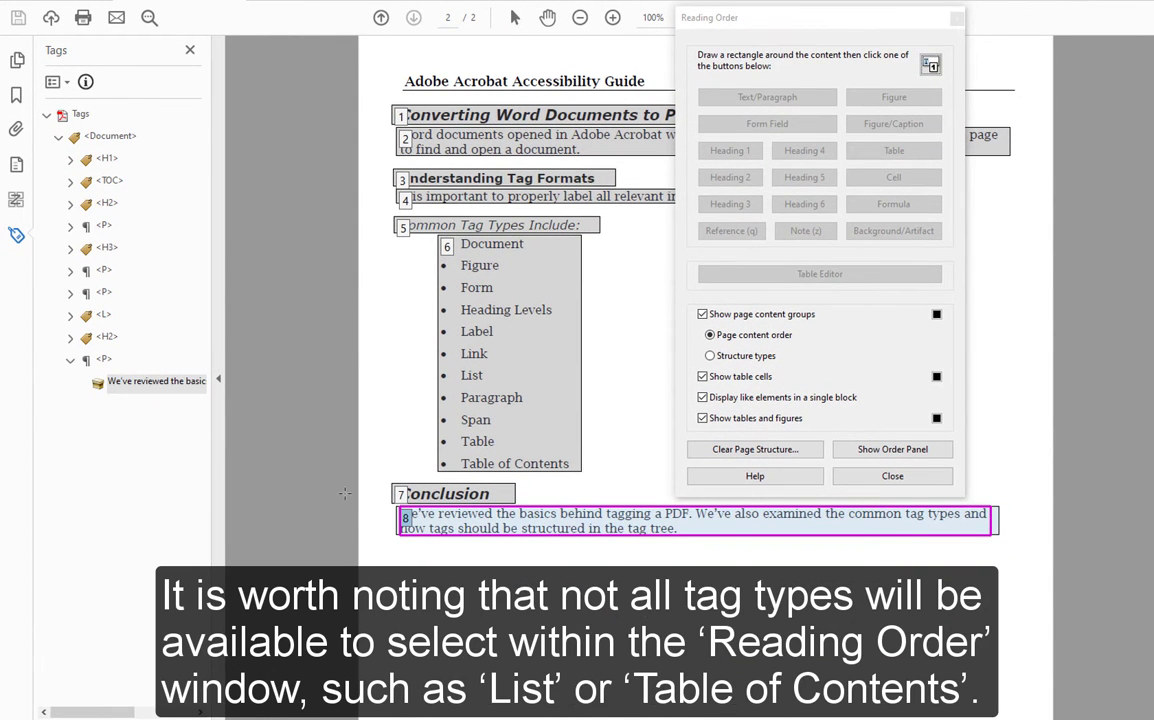
- Move the content out of the P tag, delete the empty P, and select the H2
click(110, 380)
drag(110, 358, 106, 383)
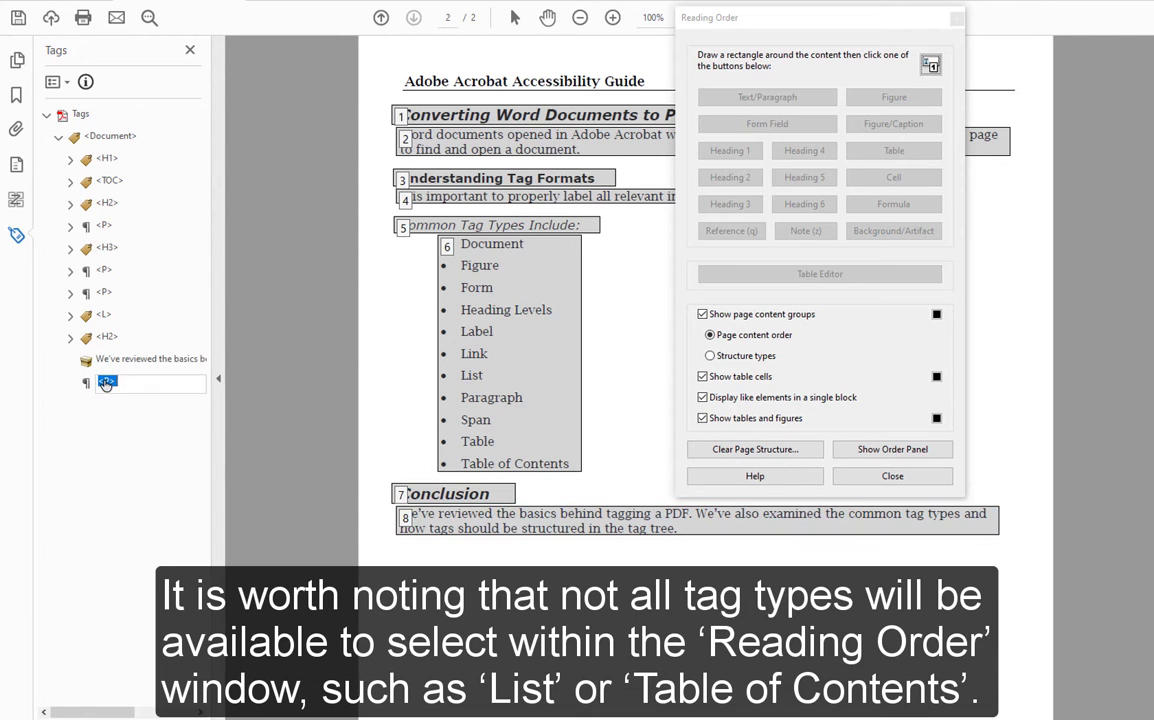
click(87, 387)
key(Delete)
click(110, 338)
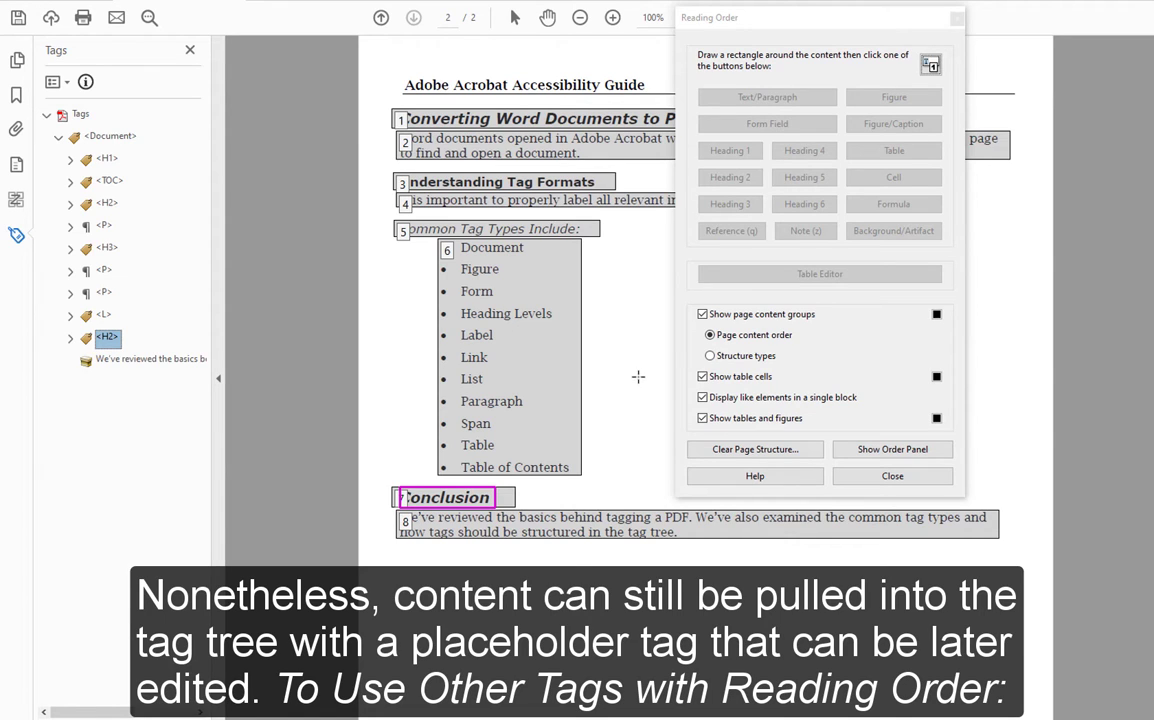
- Reselect the Conclusion paragraph and tag it as a Figure placeholder
drag(1014, 556, 374, 507)
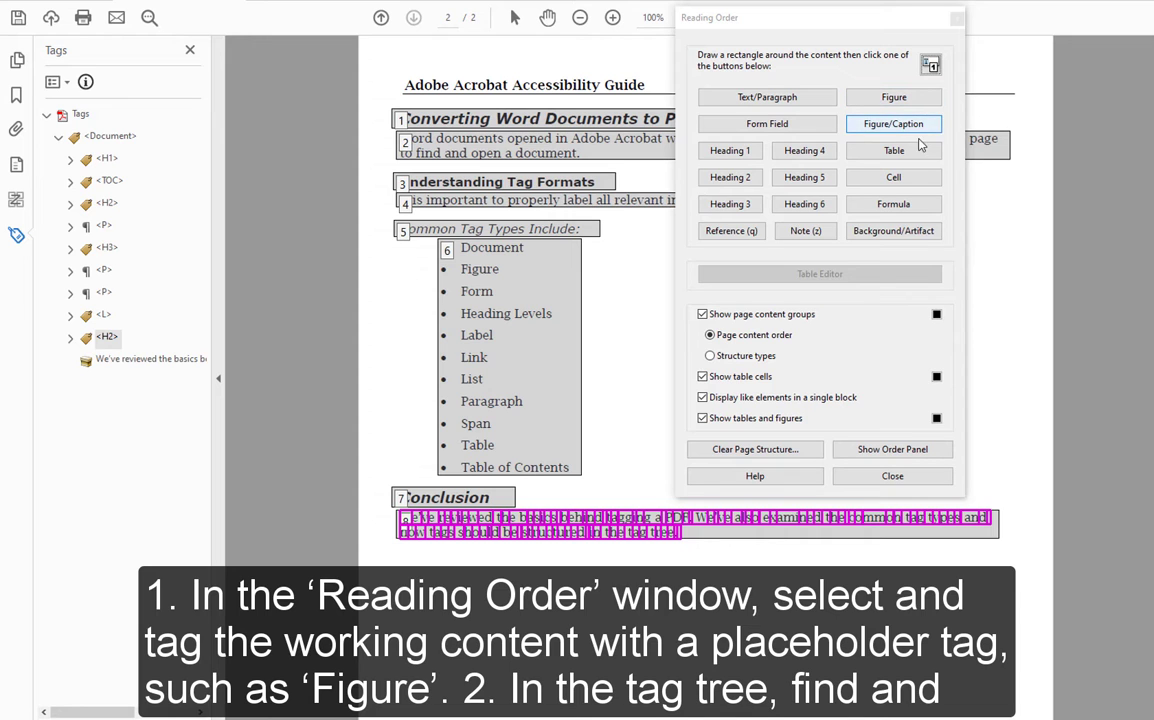
click(916, 98)
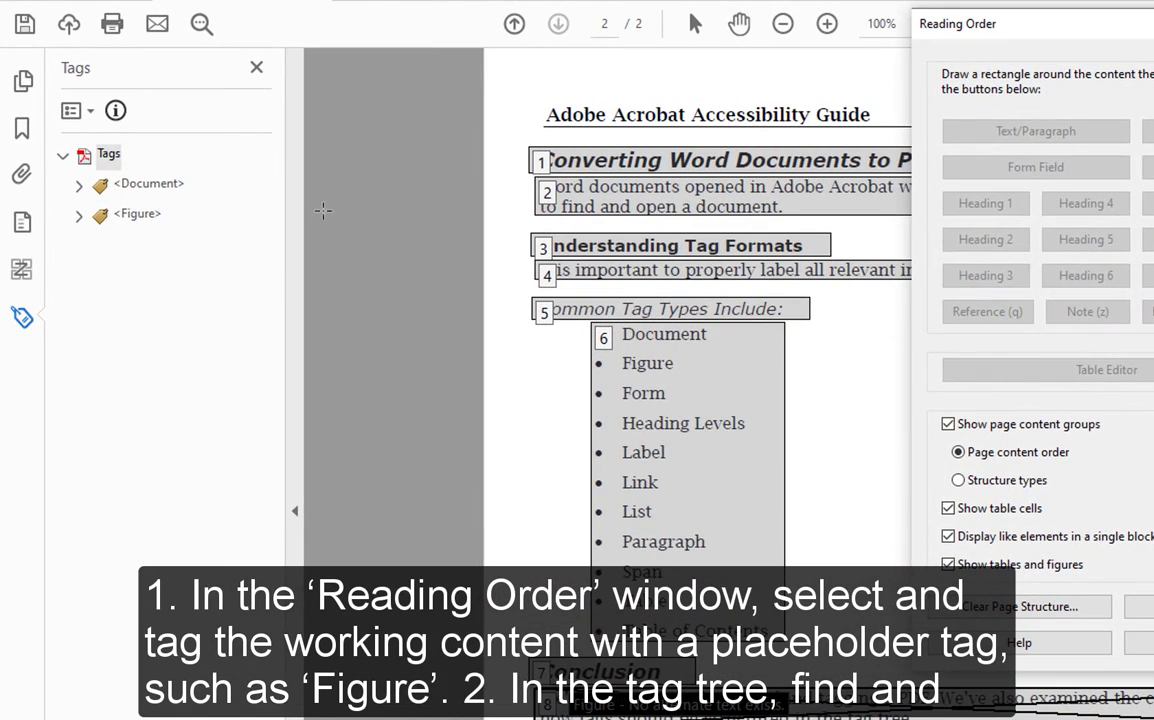
click(79, 218)
- Create a new Span tag from the Figure tag's New Tag dialog
right_click(121, 222)
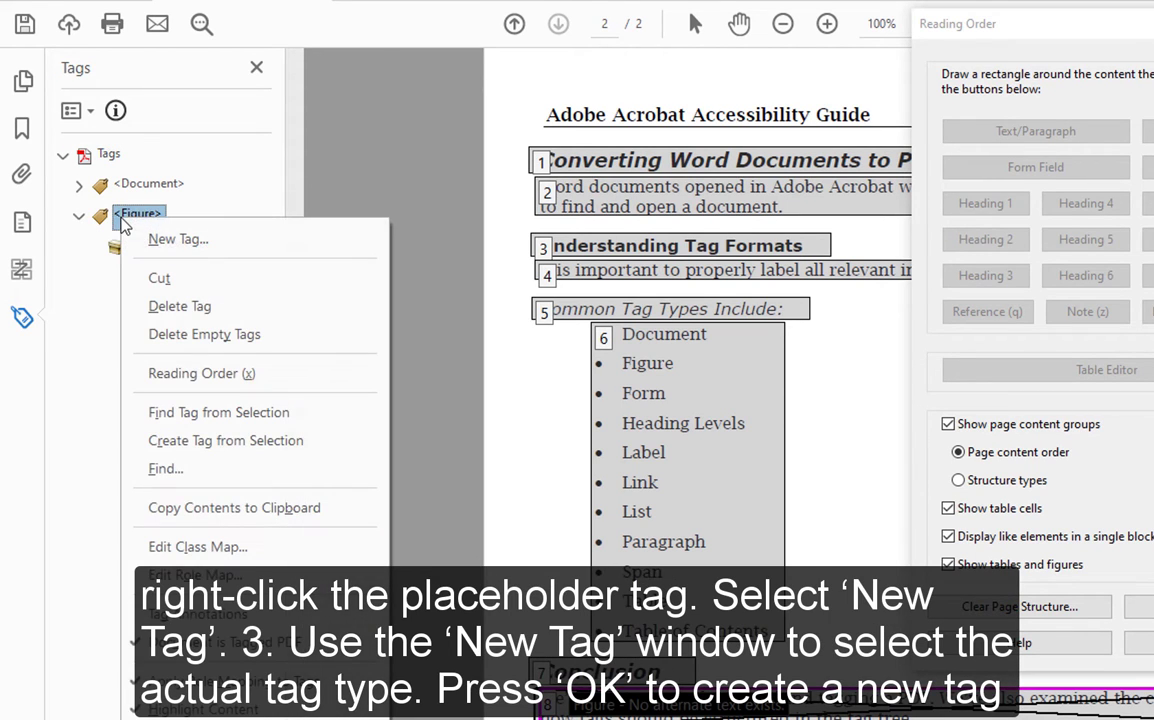
click(168, 242)
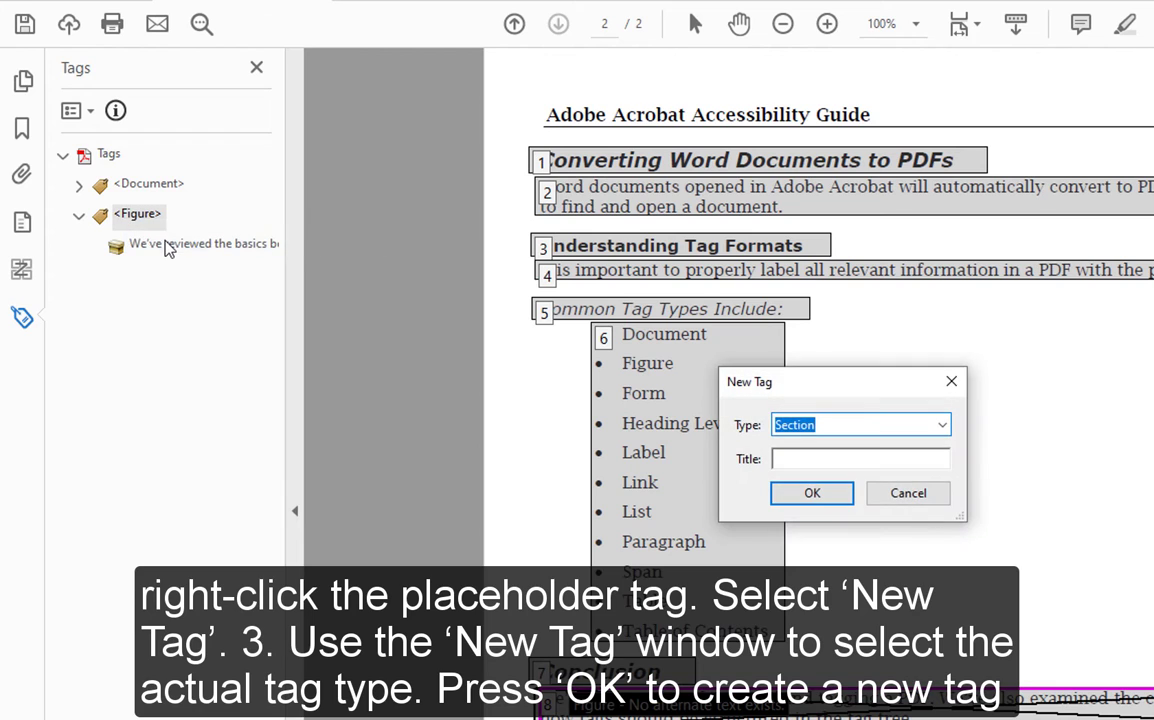
click(943, 425)
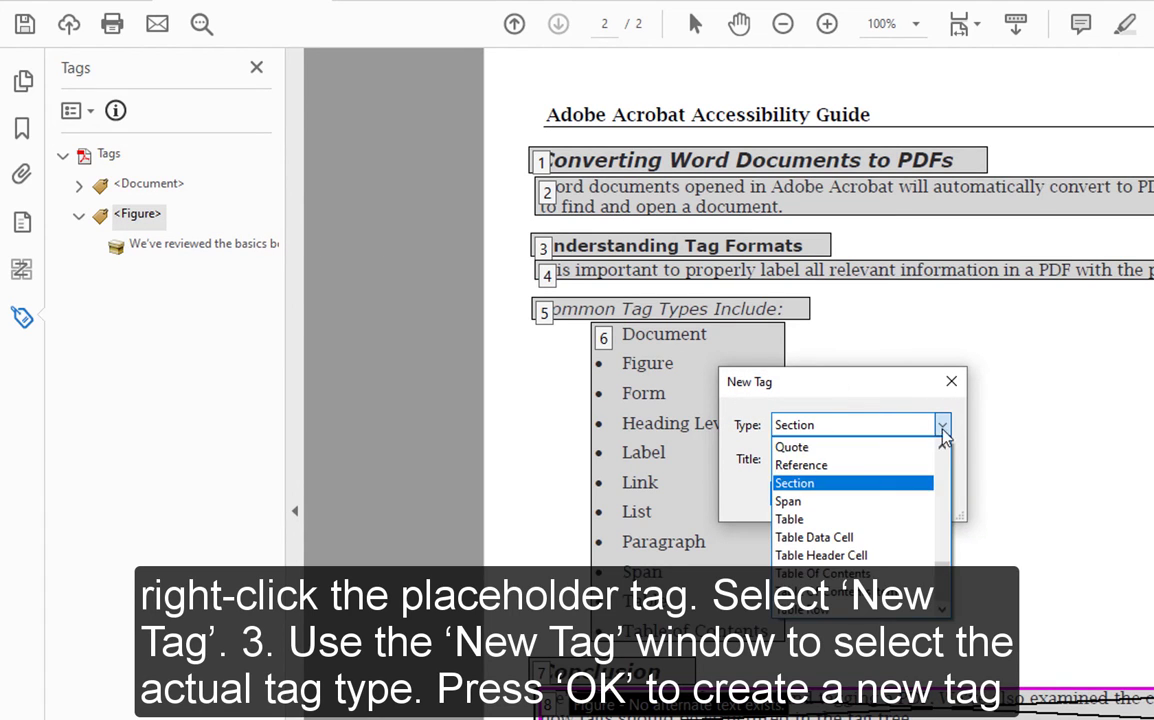
click(891, 505)
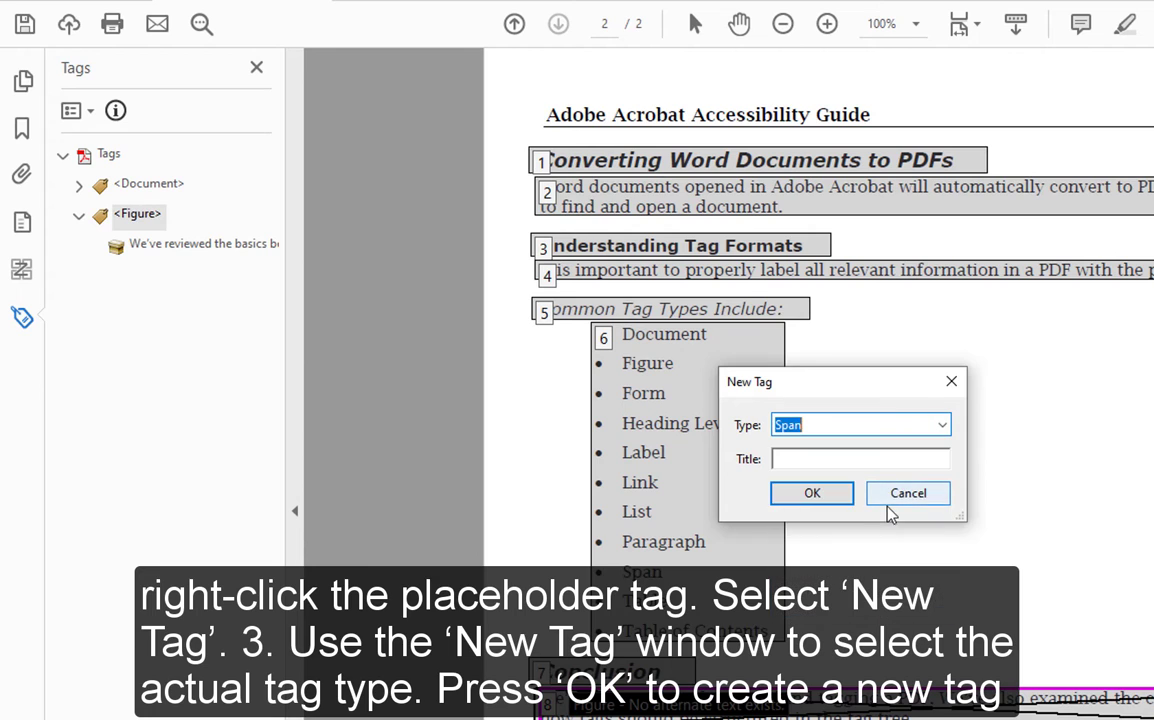
click(812, 493)
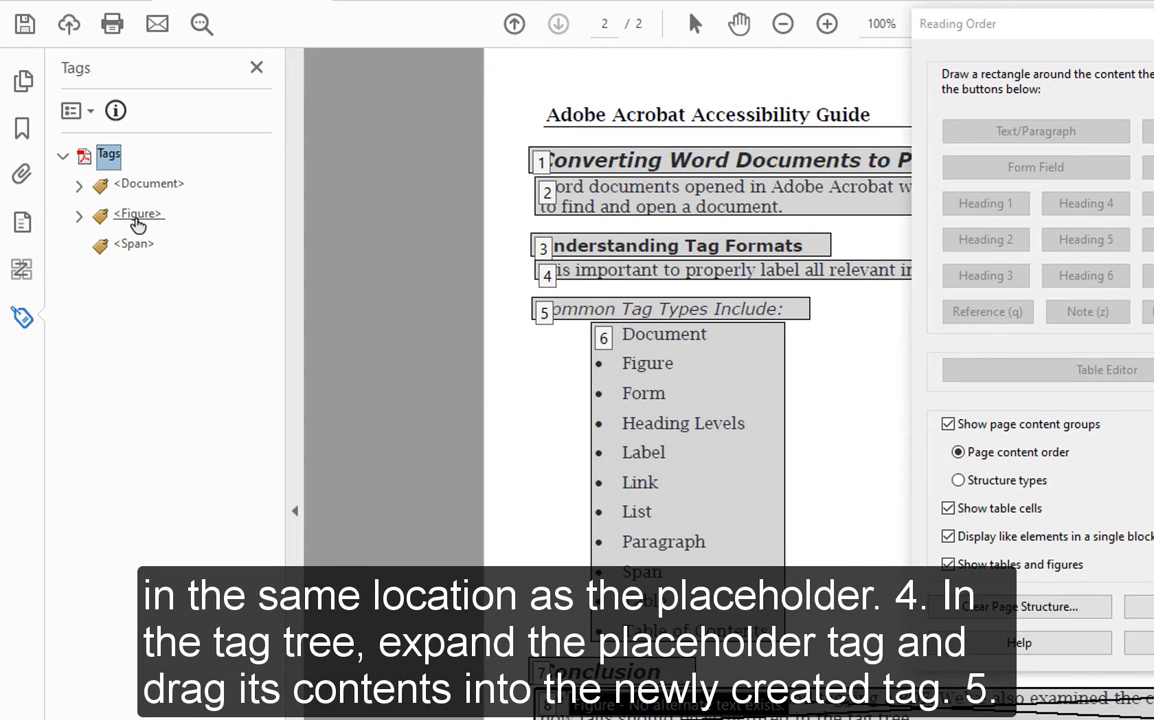
- Move the Figure's content into the Span, delete the empty Figure, and nest the Span last under Document
click(80, 219)
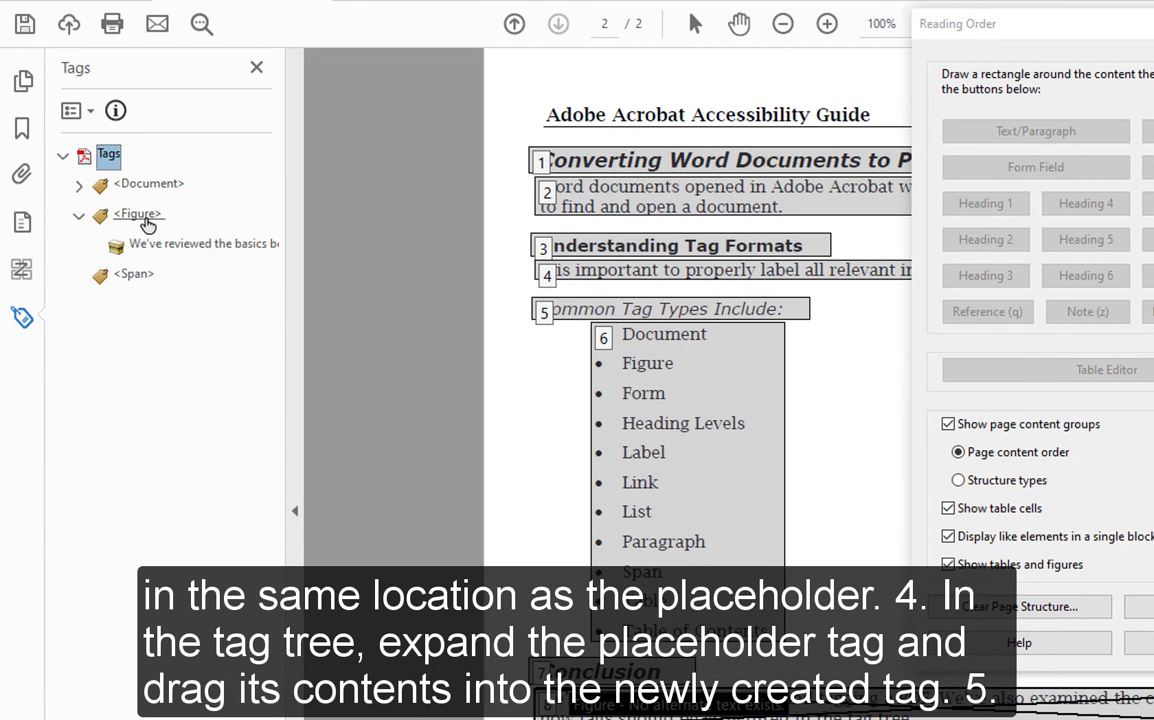
drag(150, 246, 142, 283)
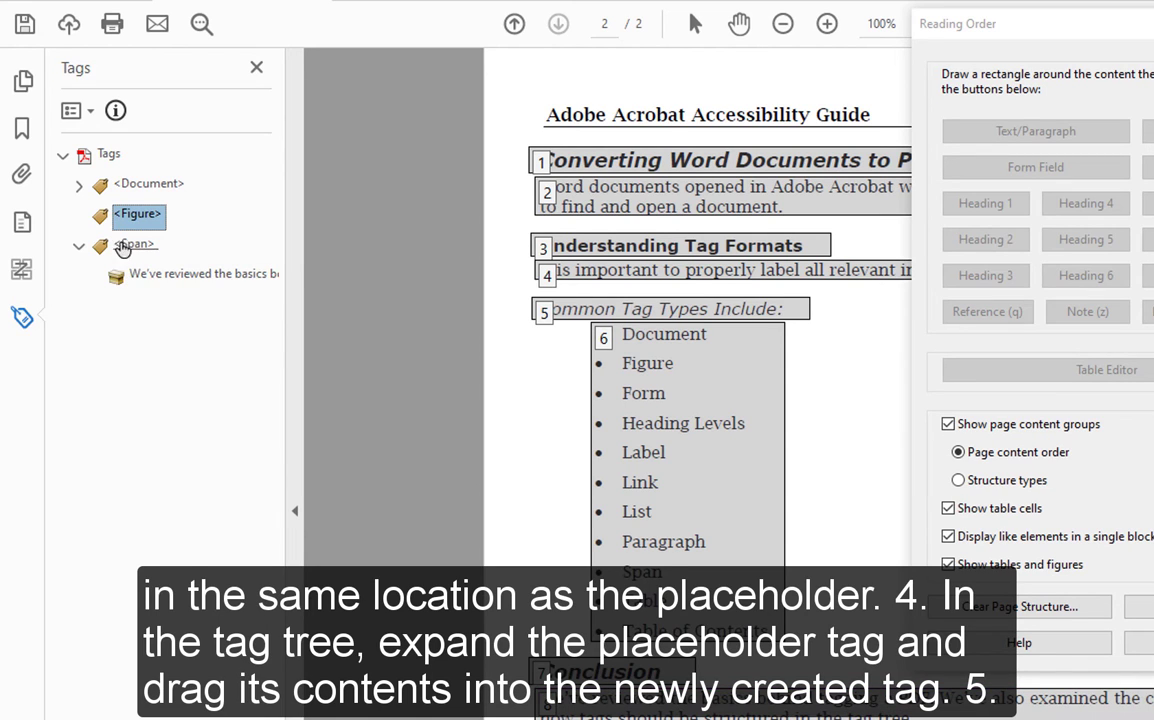
click(127, 220)
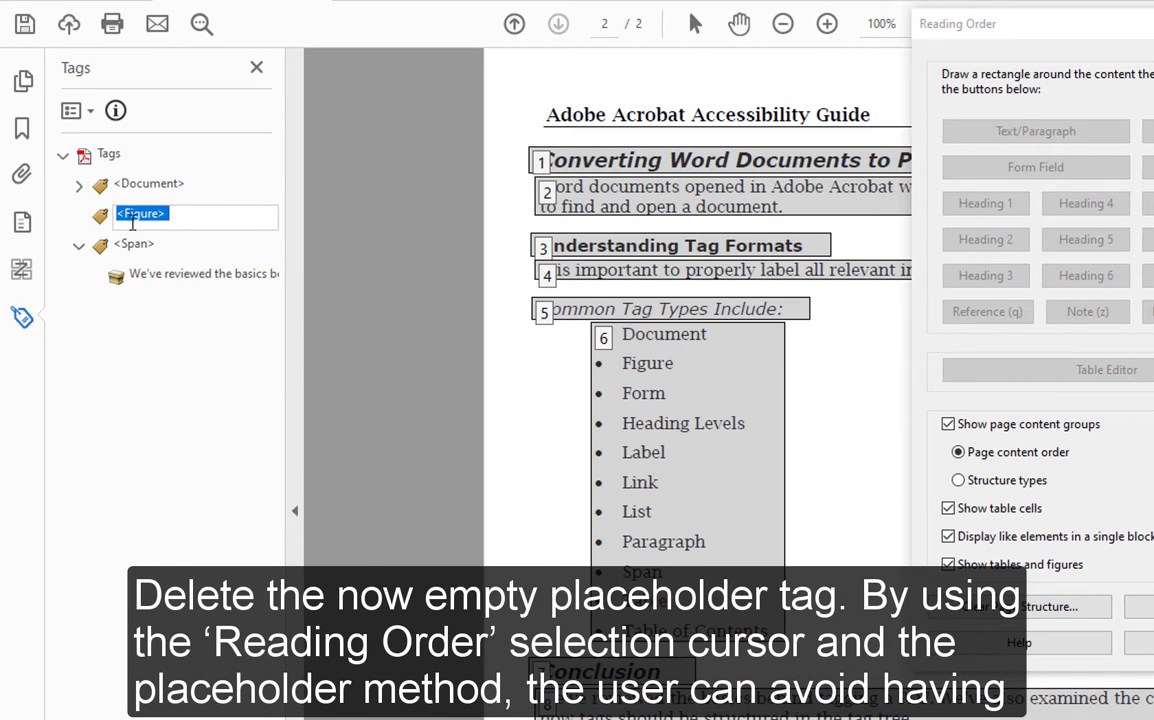
key(Delete)
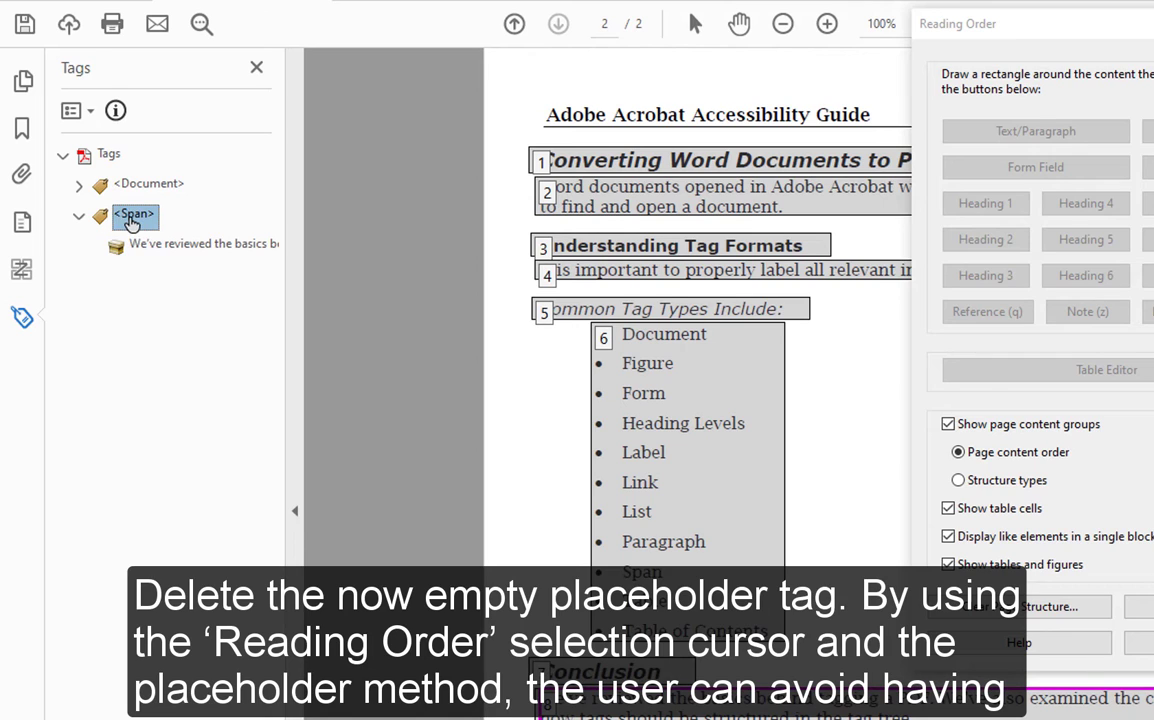
click(79, 184)
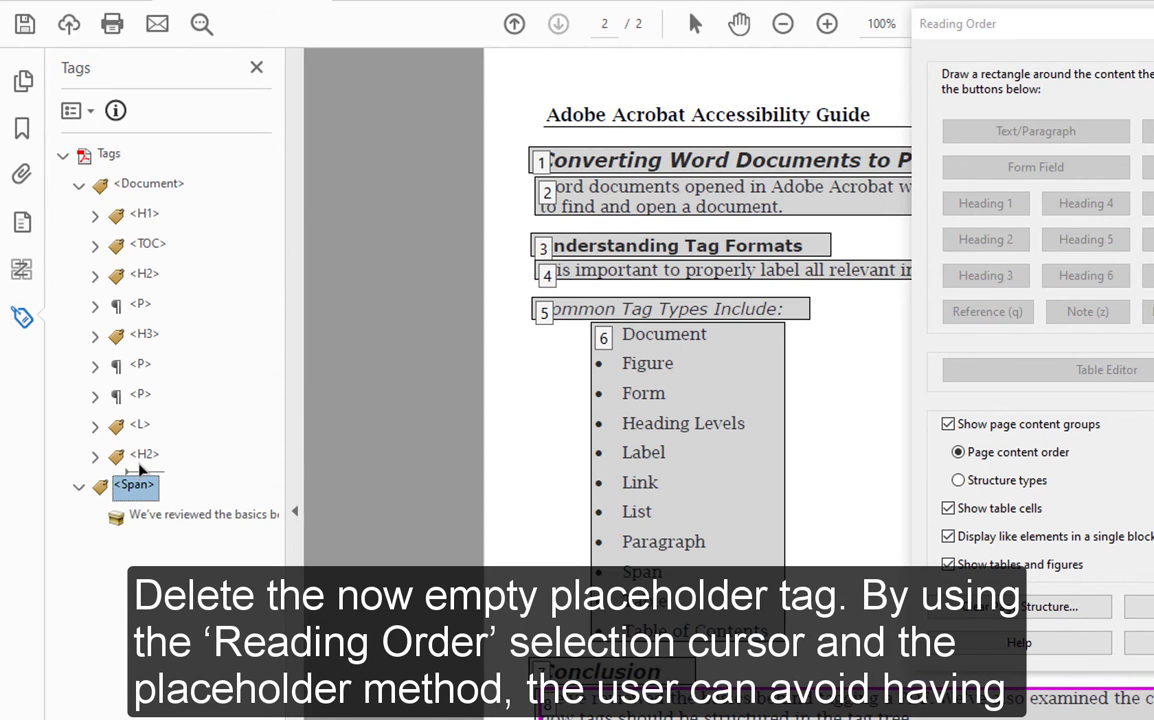
drag(133, 484, 128, 468)
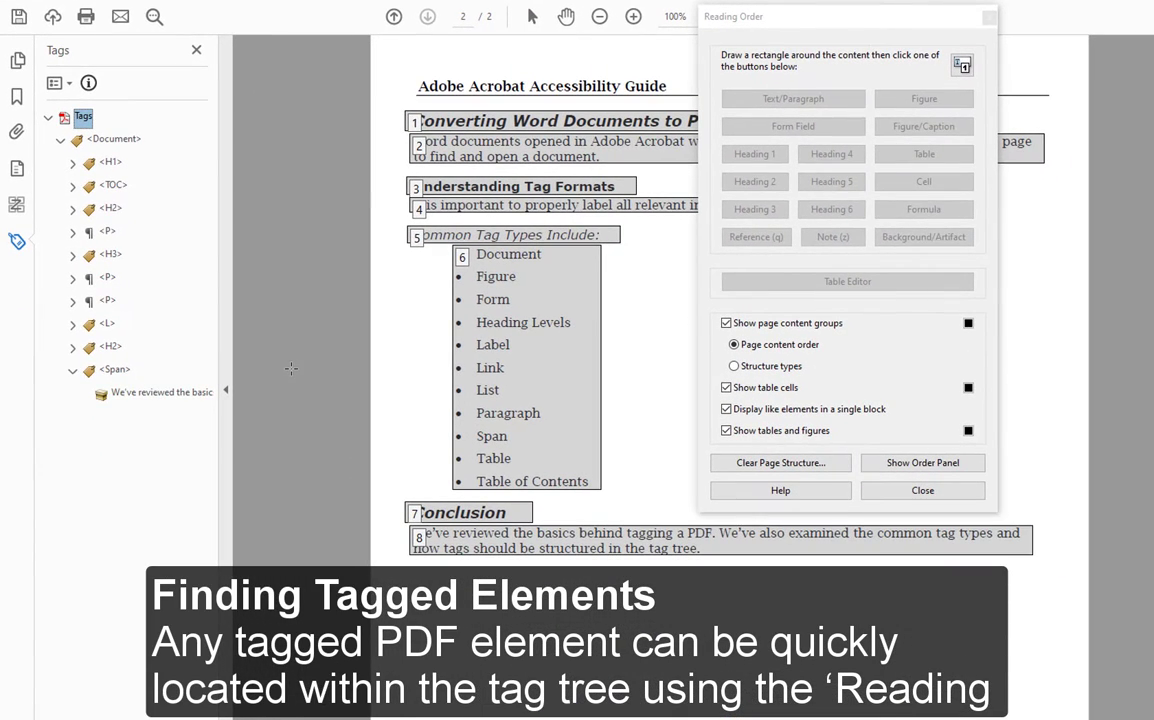
click(295, 370)
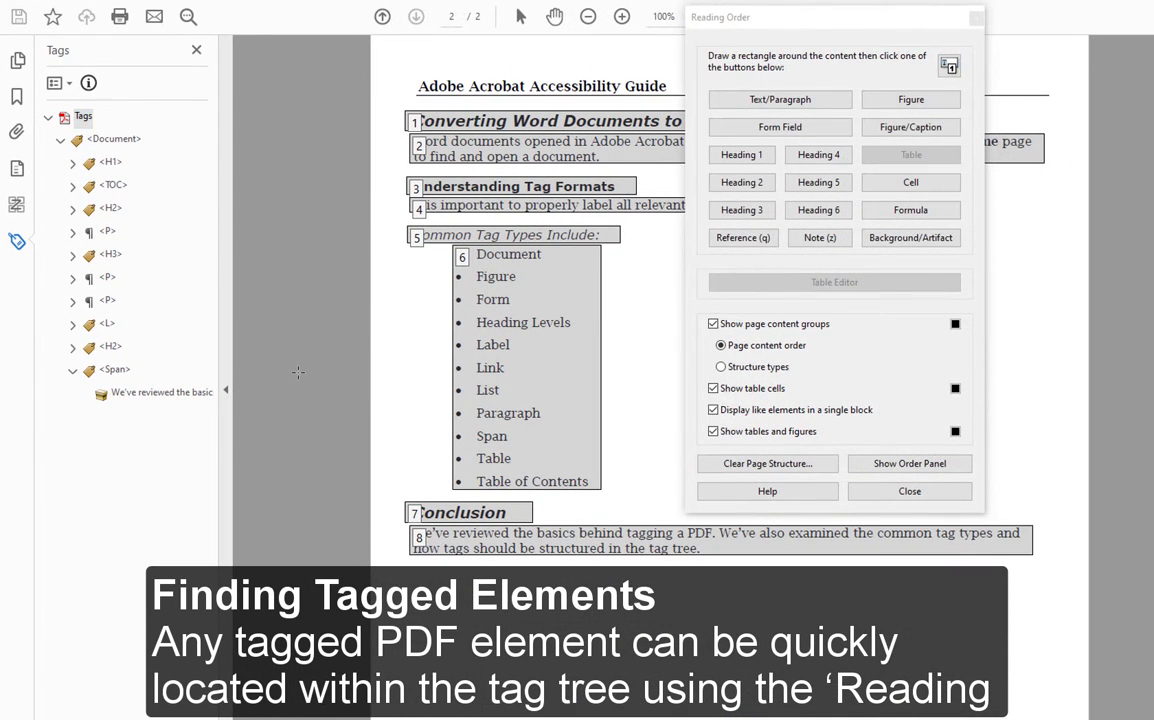
click(112, 185)
click(110, 208)
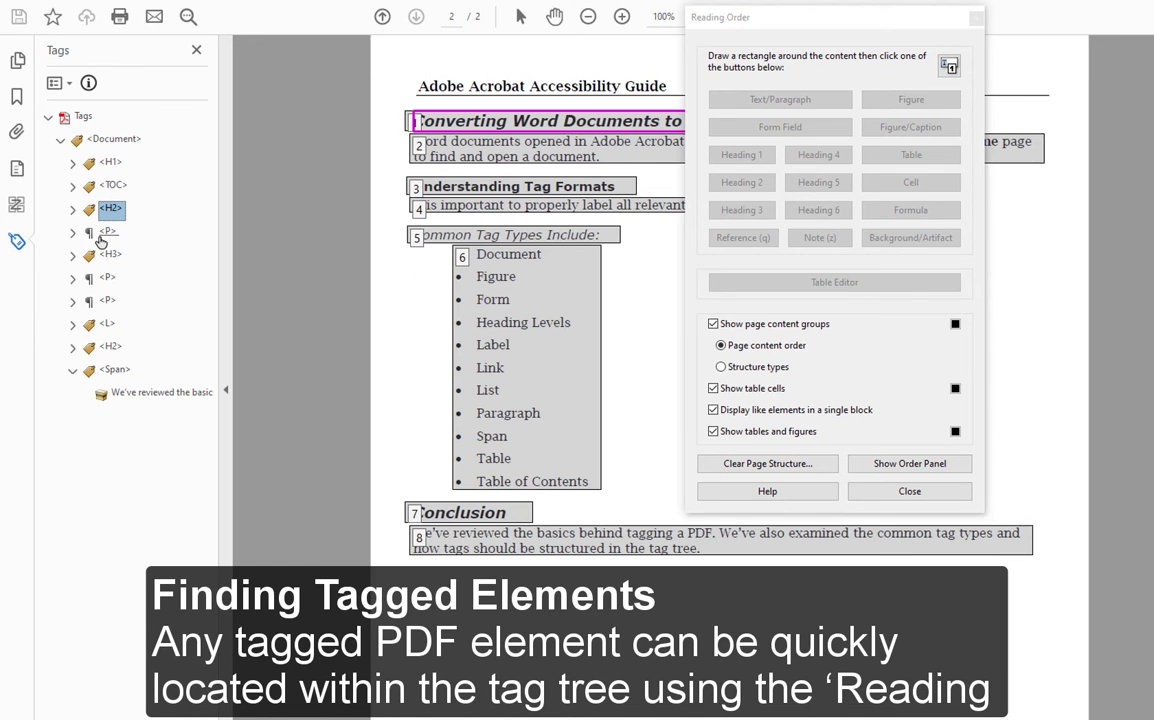
click(107, 231)
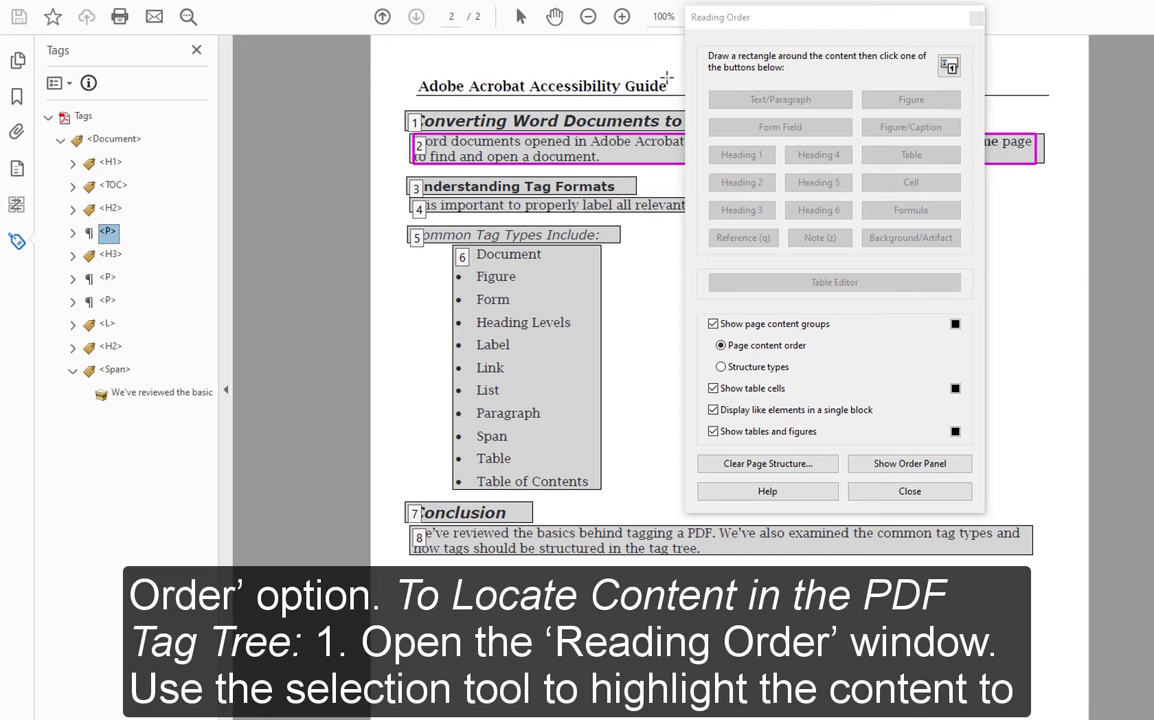
drag(540, 289, 430, 263)
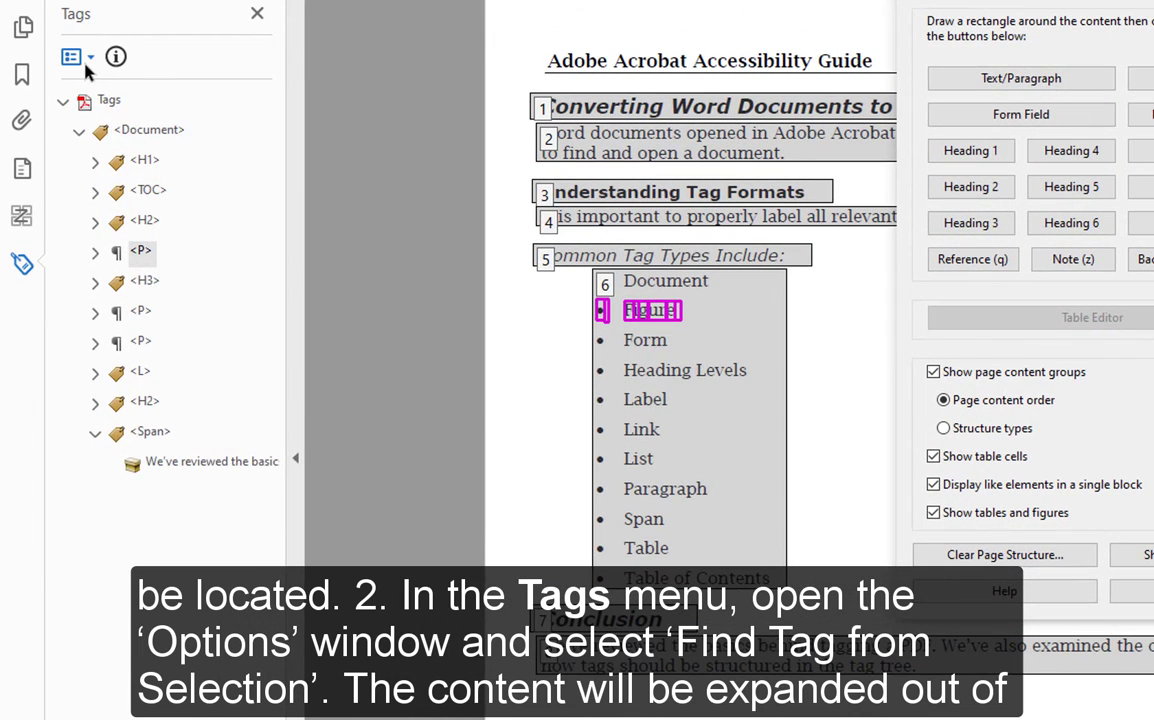
click(68, 84)
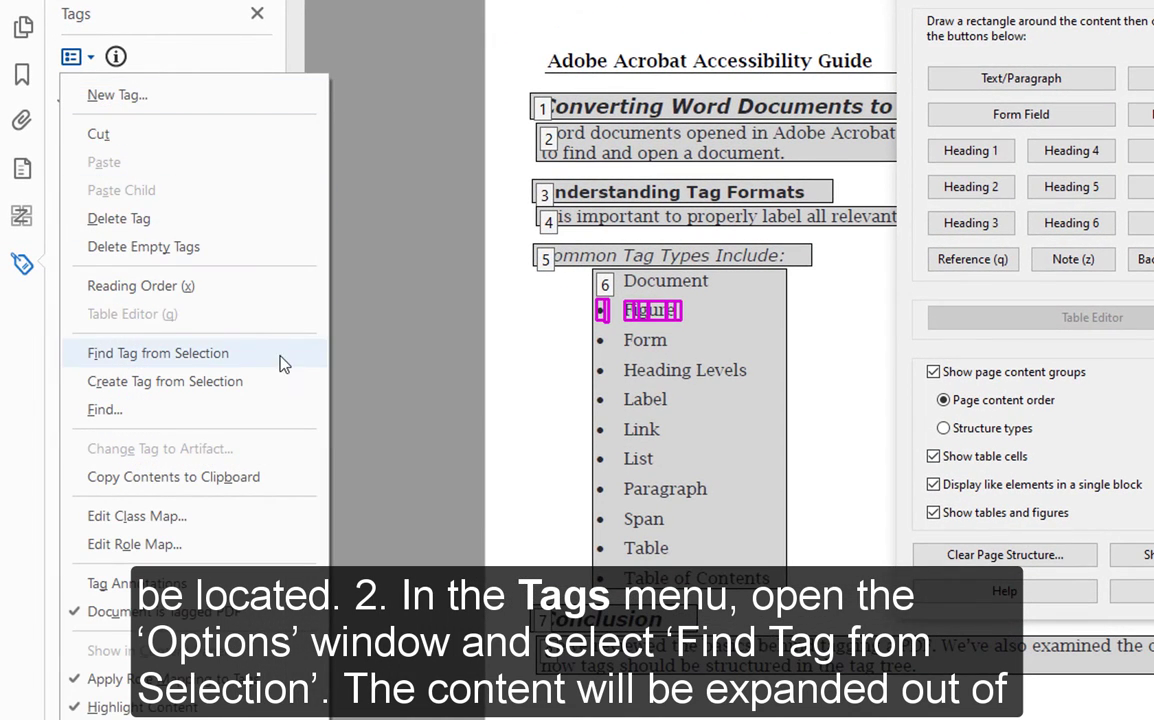
click(158, 353)
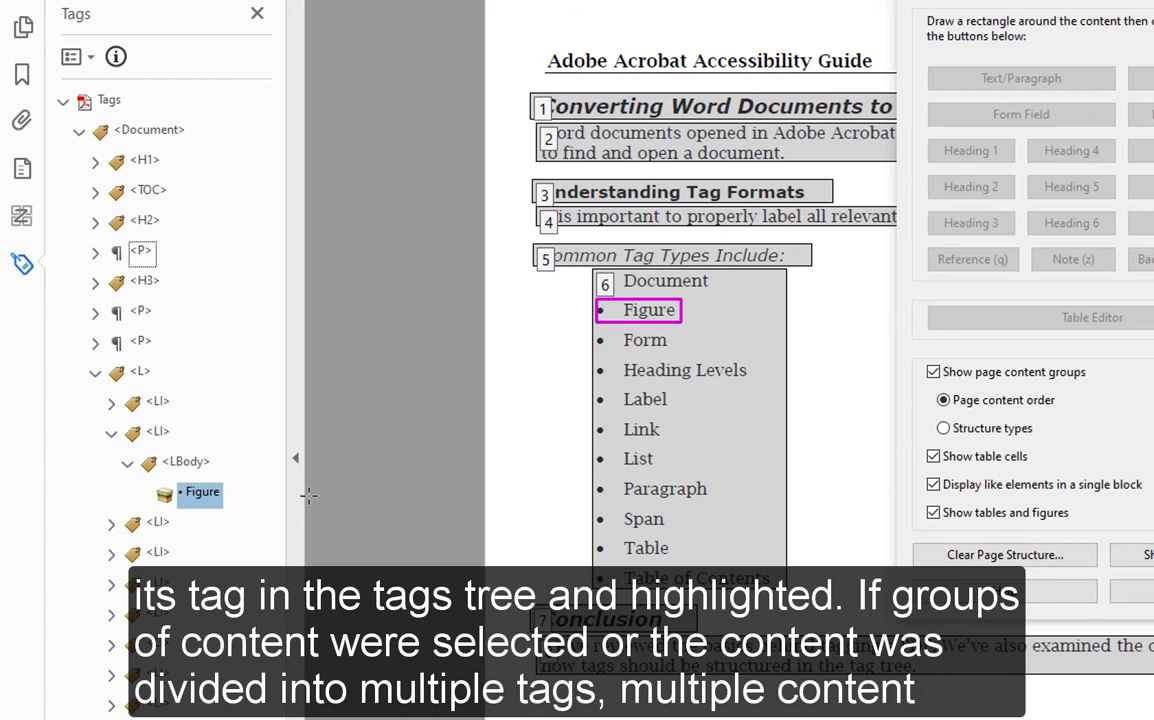
click(111, 433)
click(93, 378)
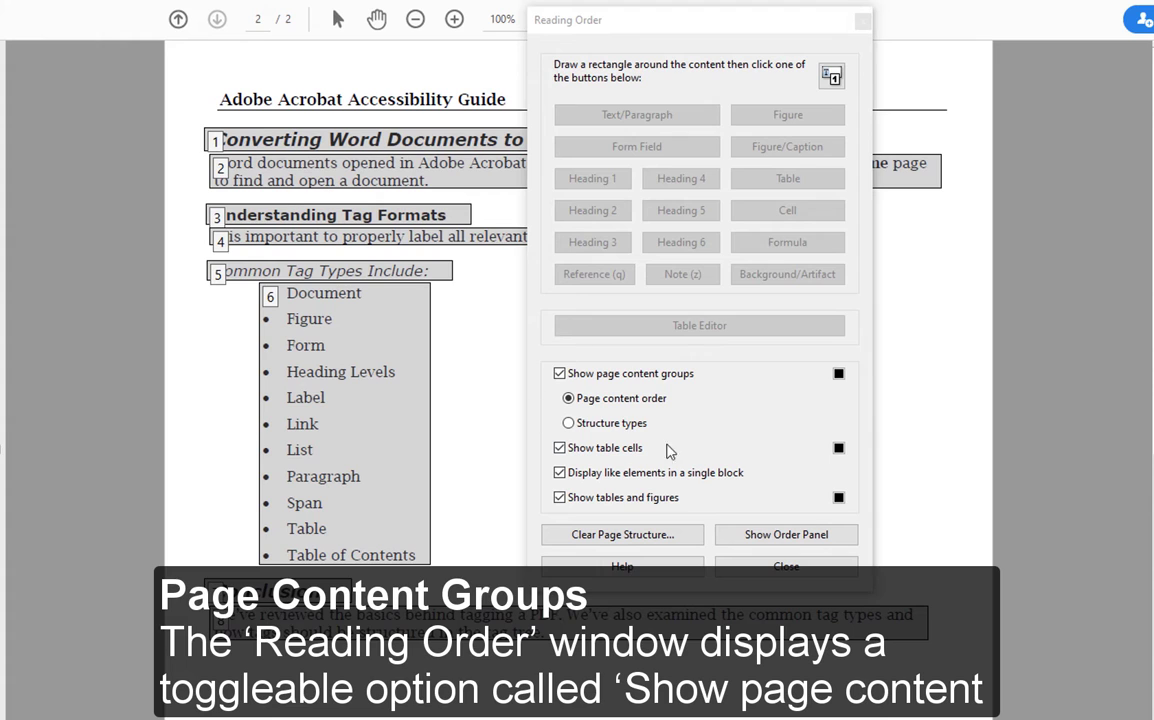
- Toggle Show page content groups off and back on, then select content blocks 1 through 4
click(560, 376)
click(560, 375)
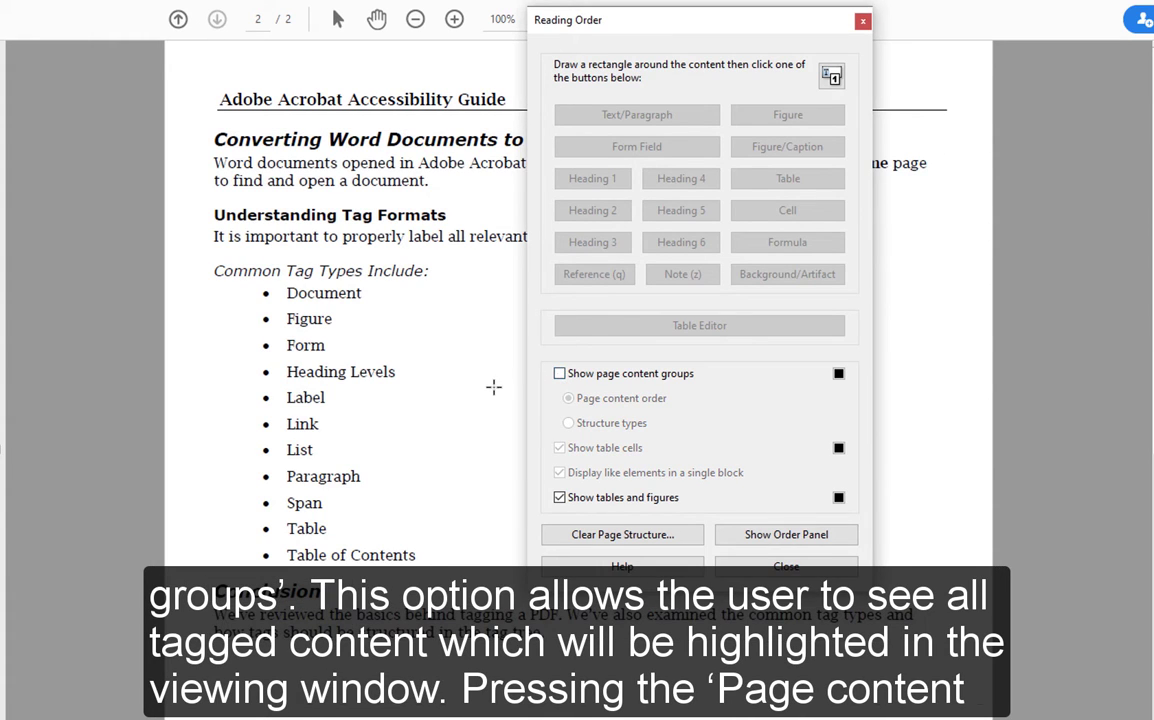
click(560, 374)
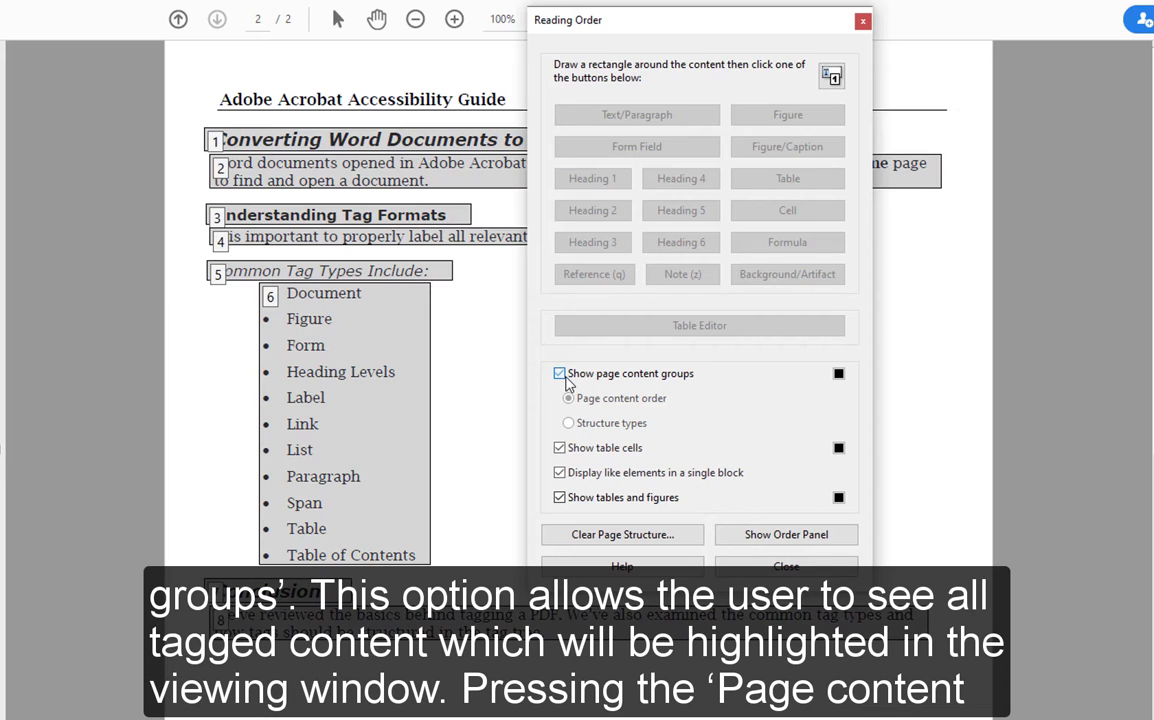
click(215, 143)
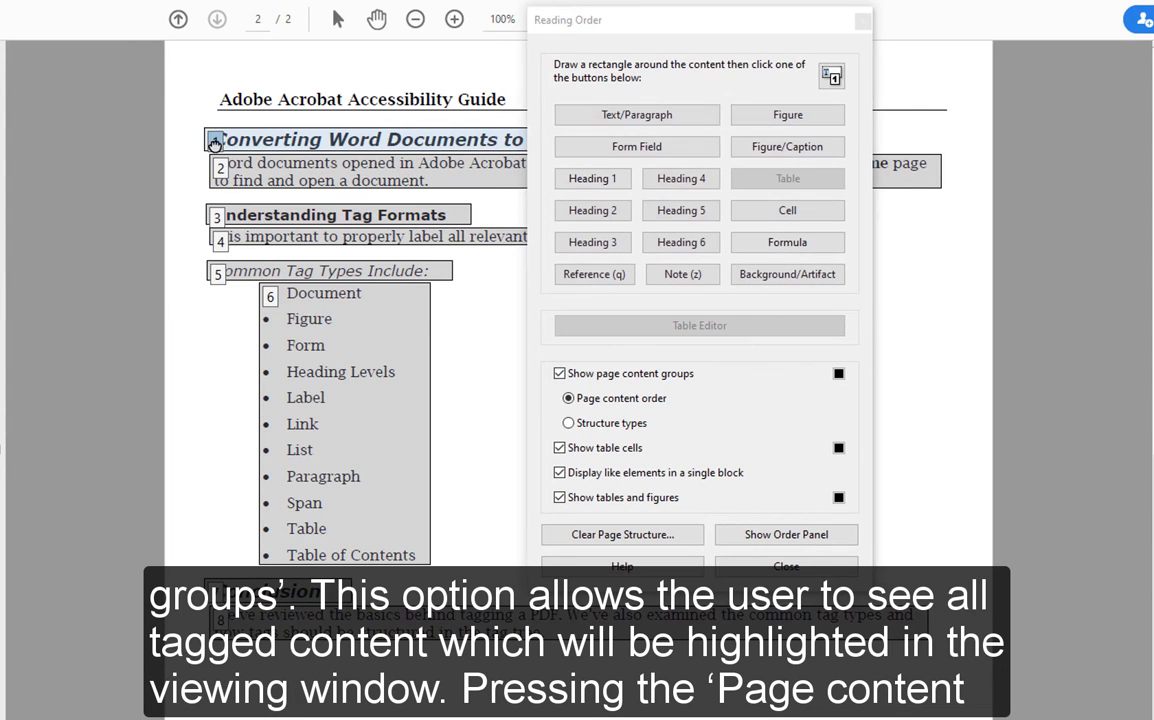
click(217, 167)
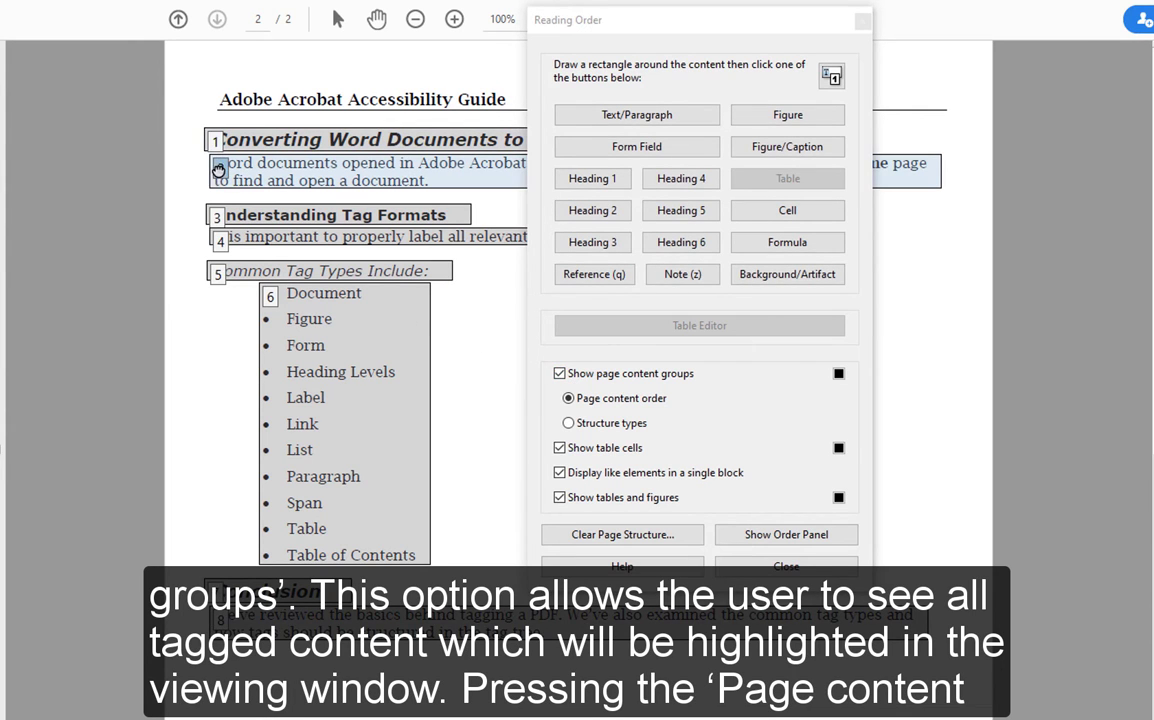
click(215, 218)
click(218, 239)
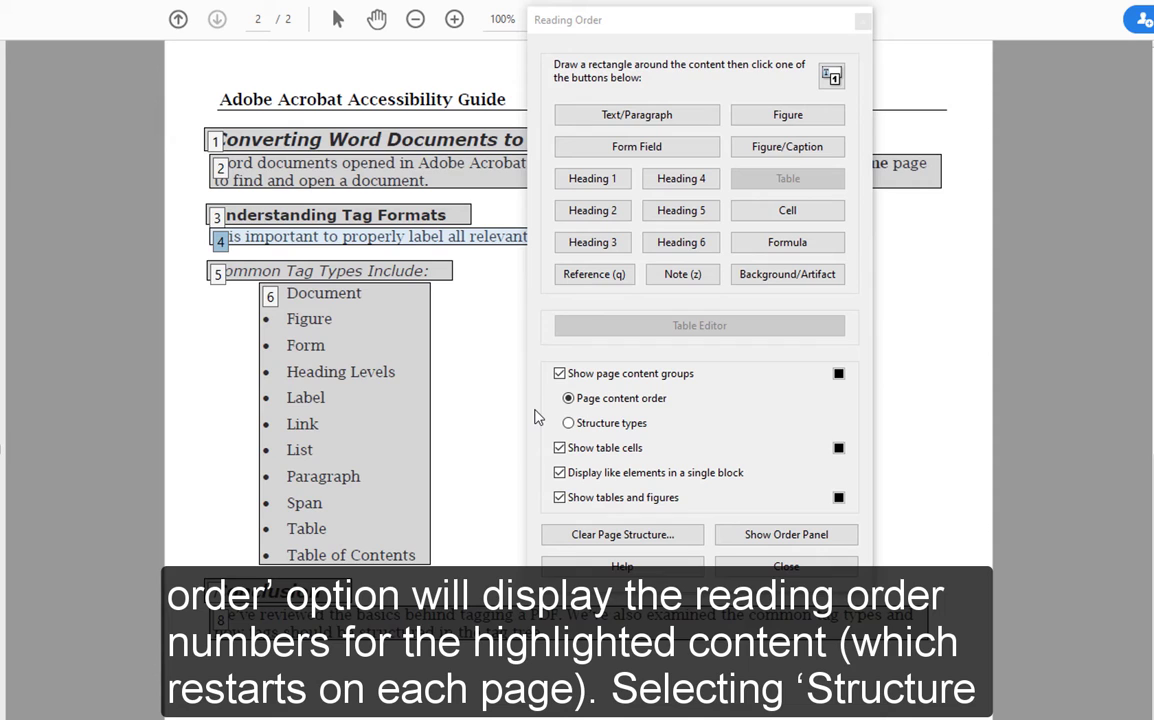
- Switch to Structure types and inspect the Understanding Tag Formats, paragraph and Common Tag Types blocks
click(569, 424)
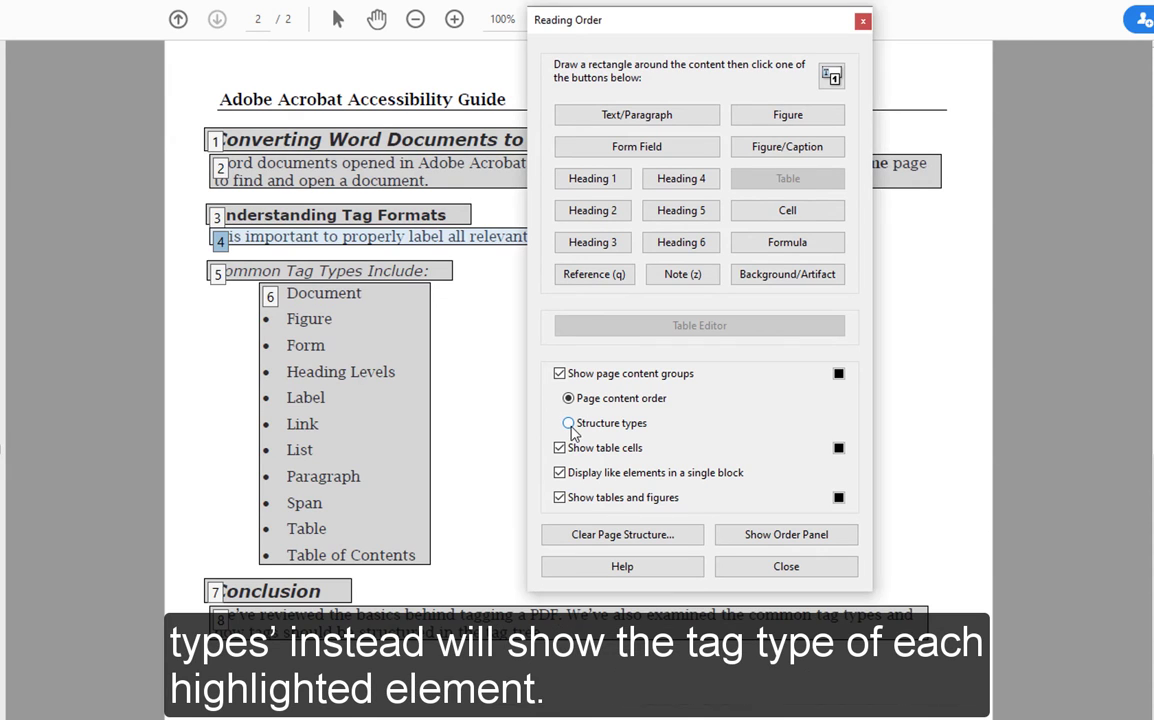
click(207, 199)
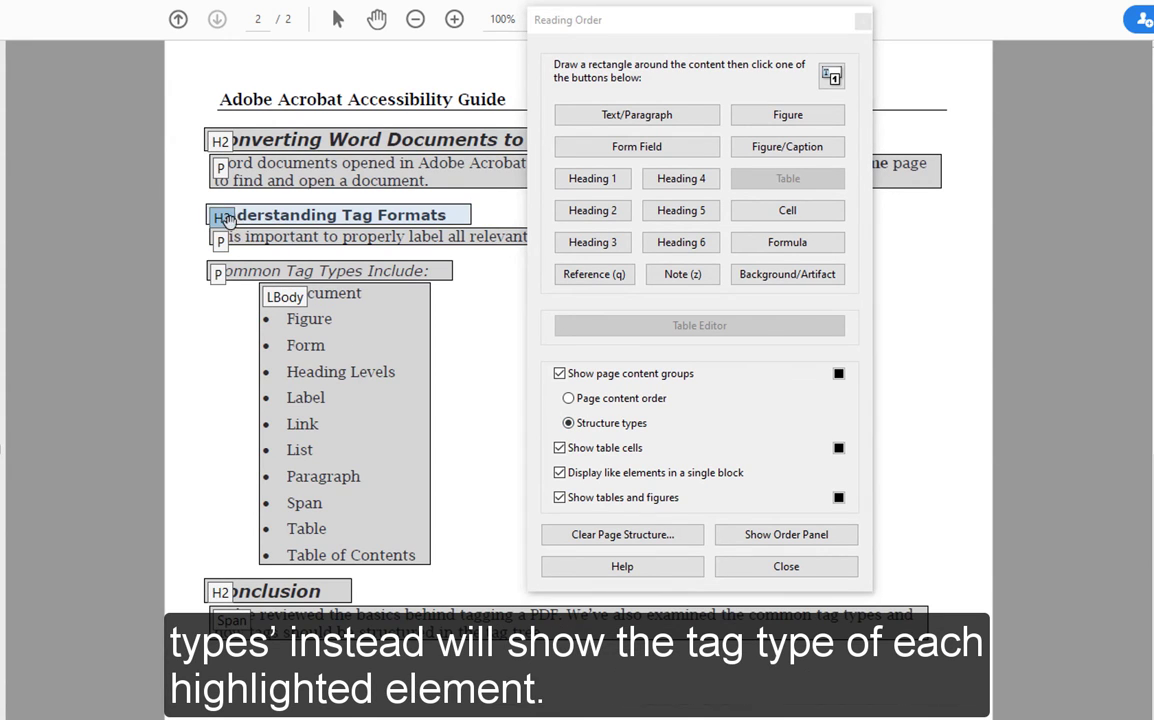
click(212, 238)
click(210, 264)
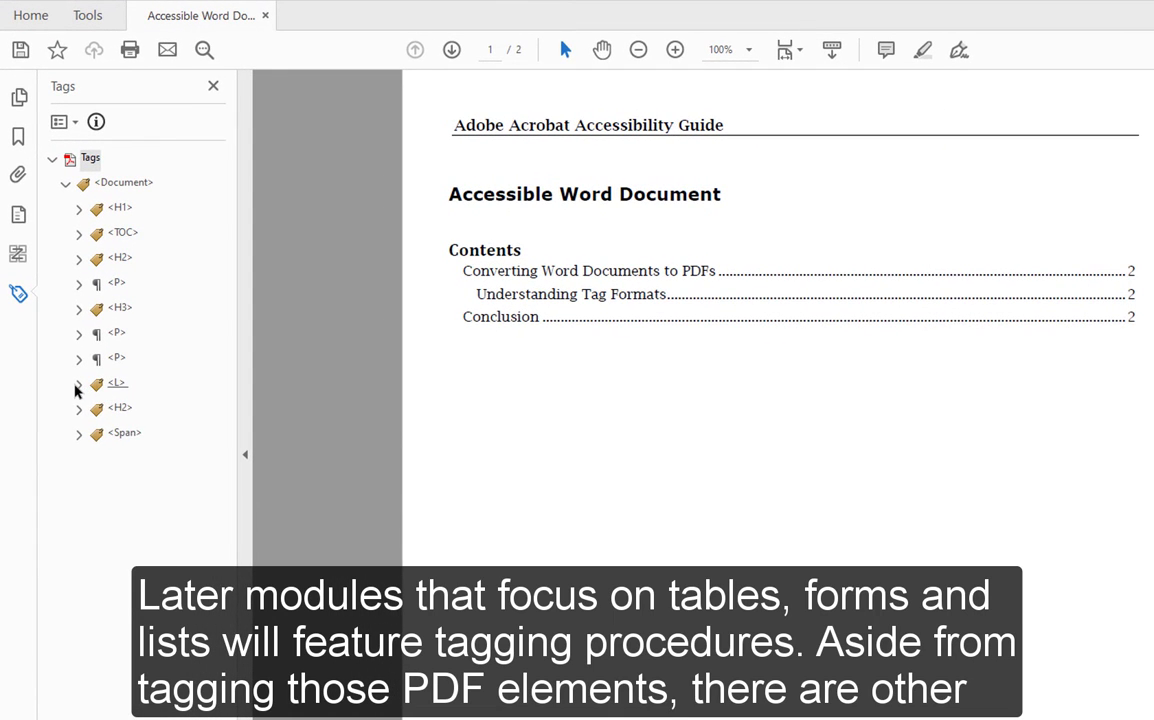
- Inspect the L tag's list items, collapse the L tag, and show its bulleted list on page 2
click(78, 384)
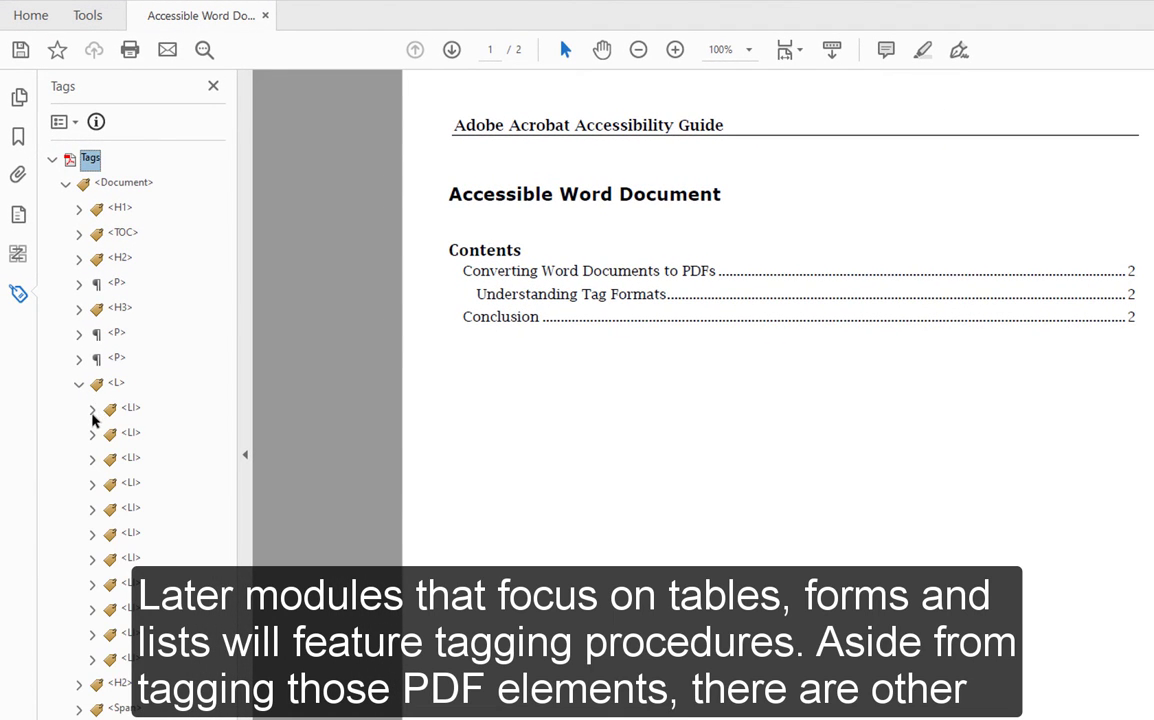
click(92, 409)
click(105, 434)
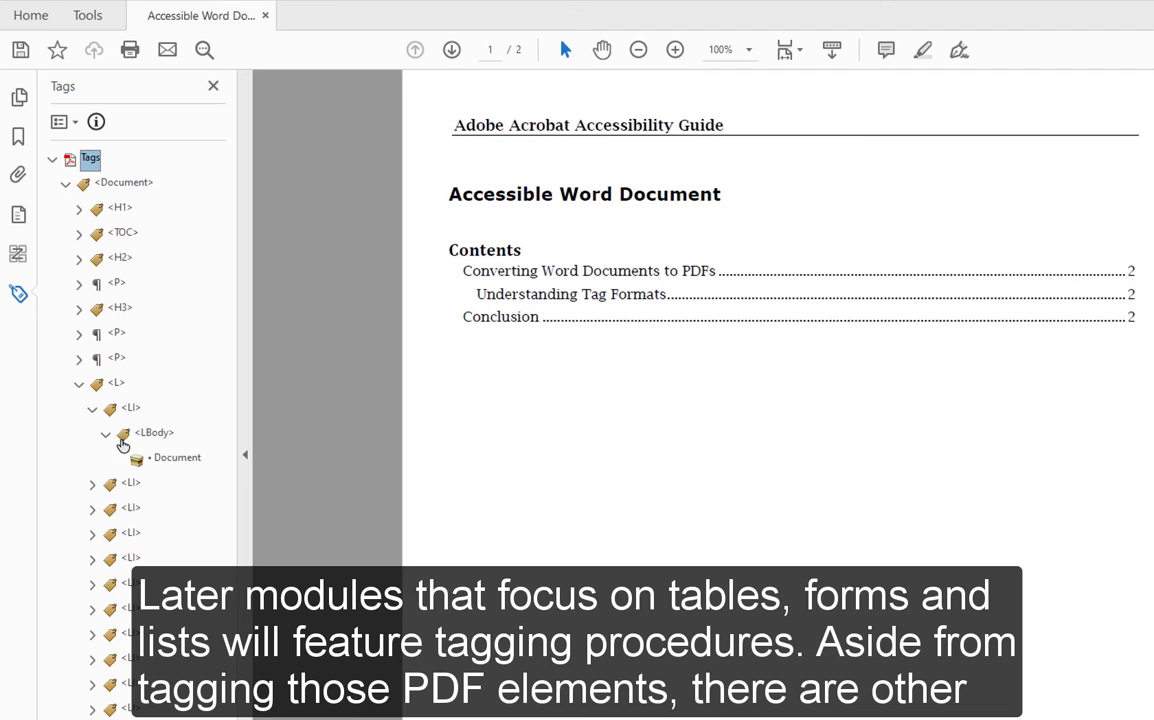
click(79, 384)
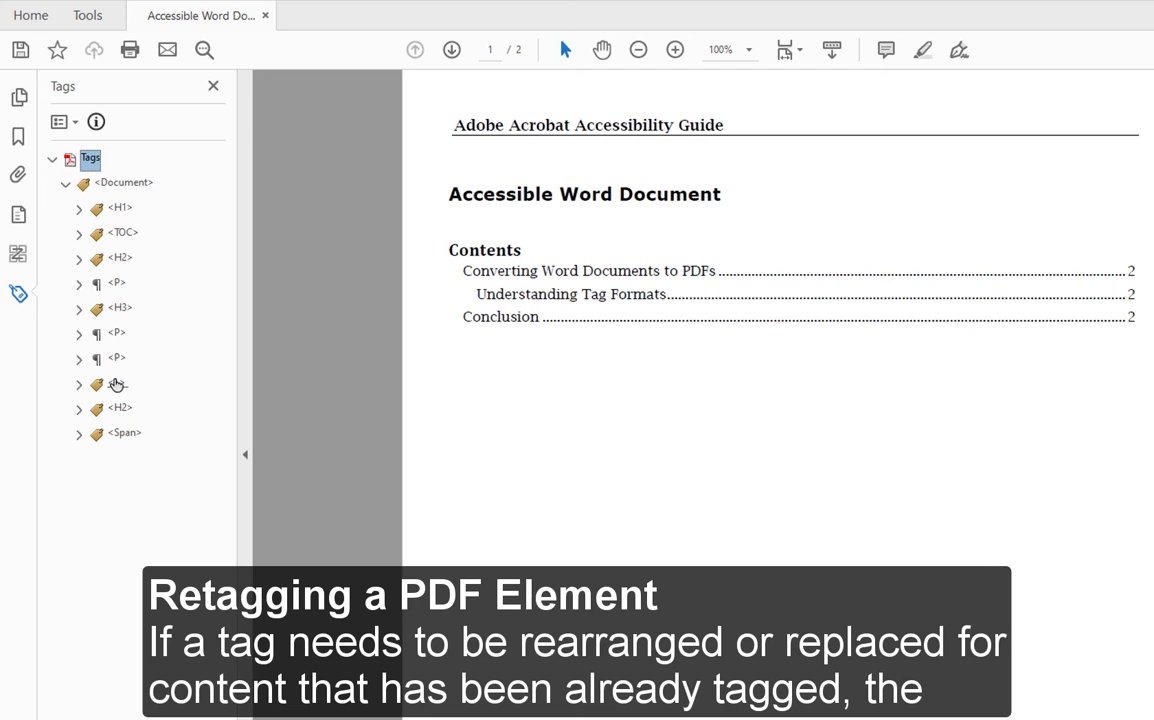
click(116, 384)
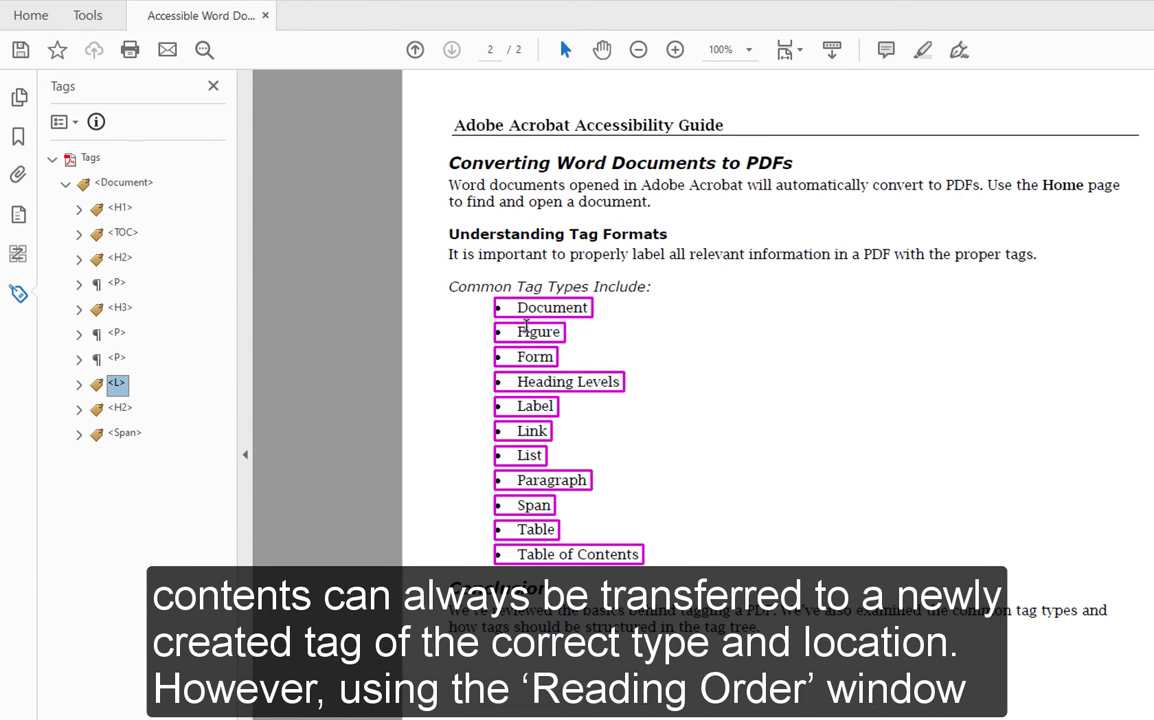
- Open the New Tag dialog from Options and cancel it
click(59, 121)
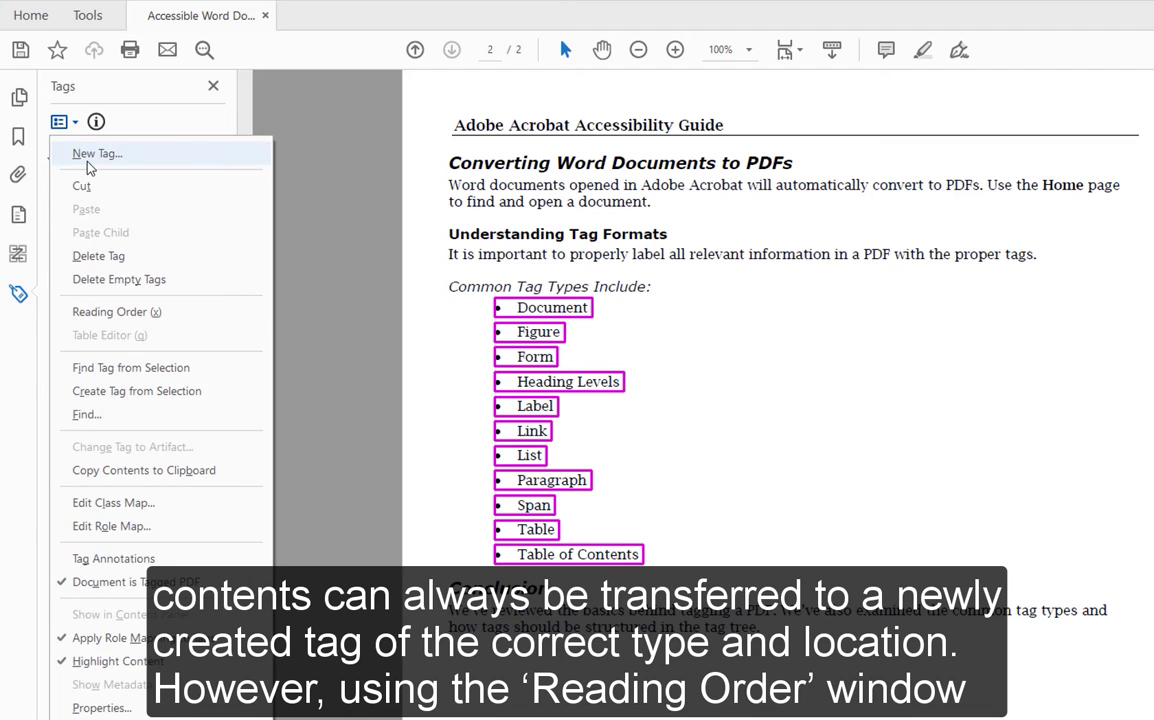
click(88, 155)
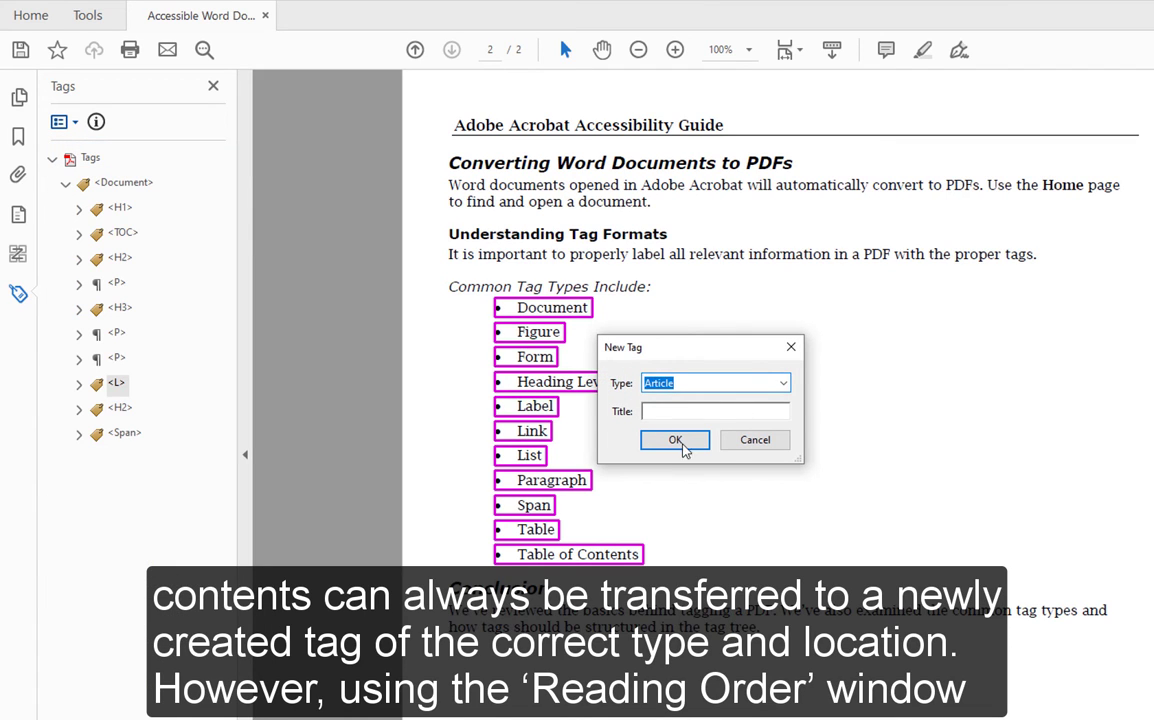
click(771, 446)
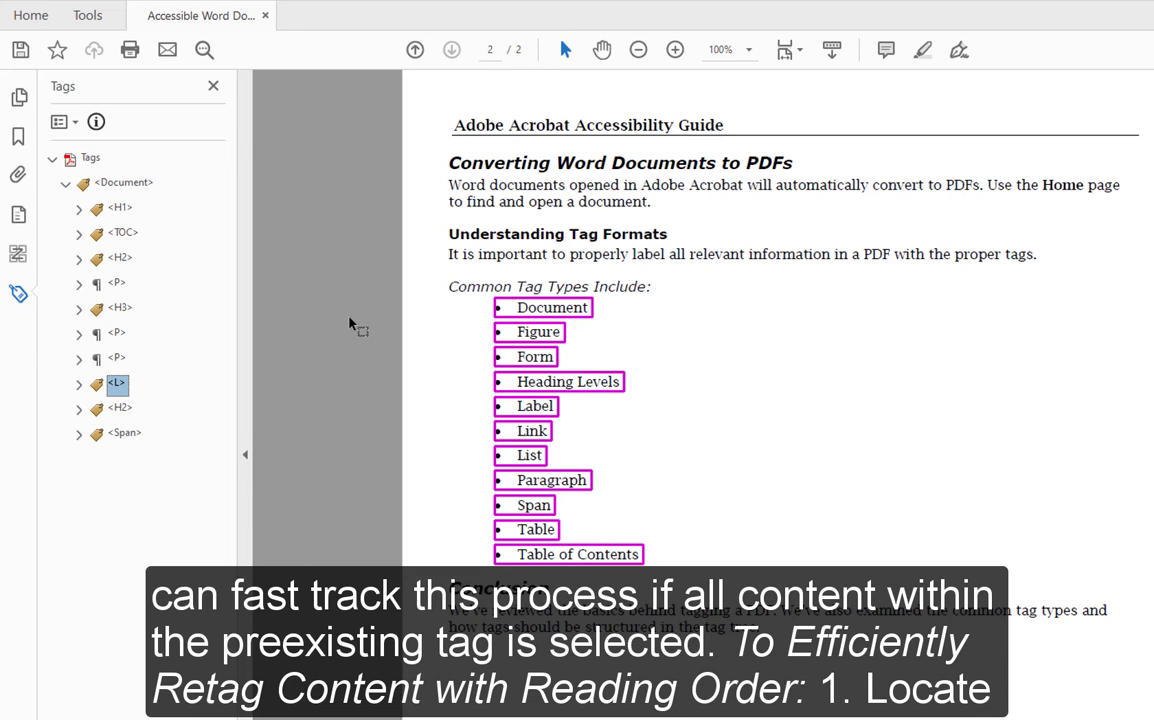
- Retag the Common Tag Types Include: paragraph as Heading 4 in Reading Order and confirm the H4 tag
click(79, 360)
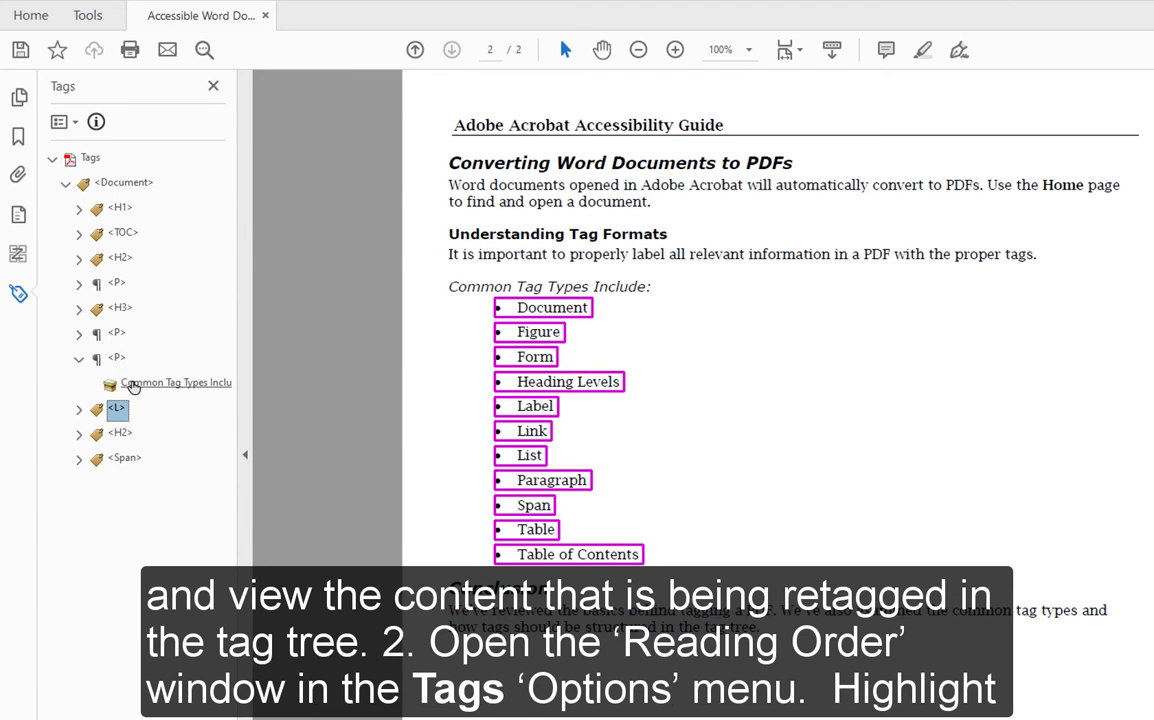
click(133, 386)
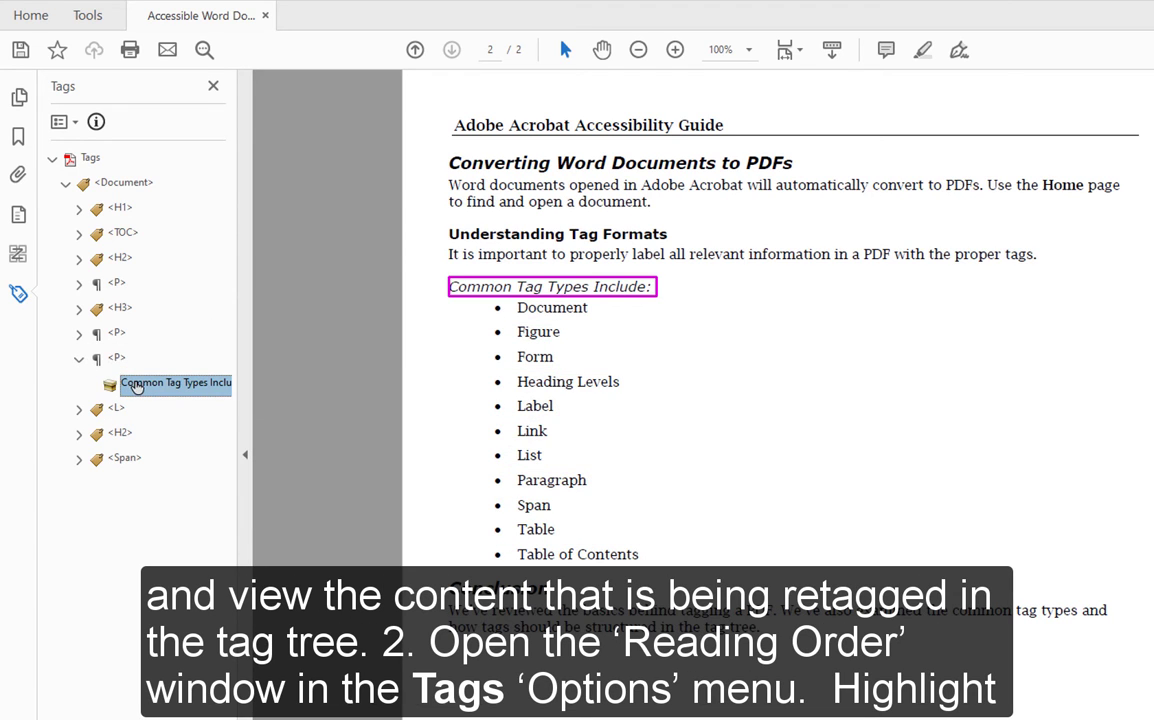
click(73, 123)
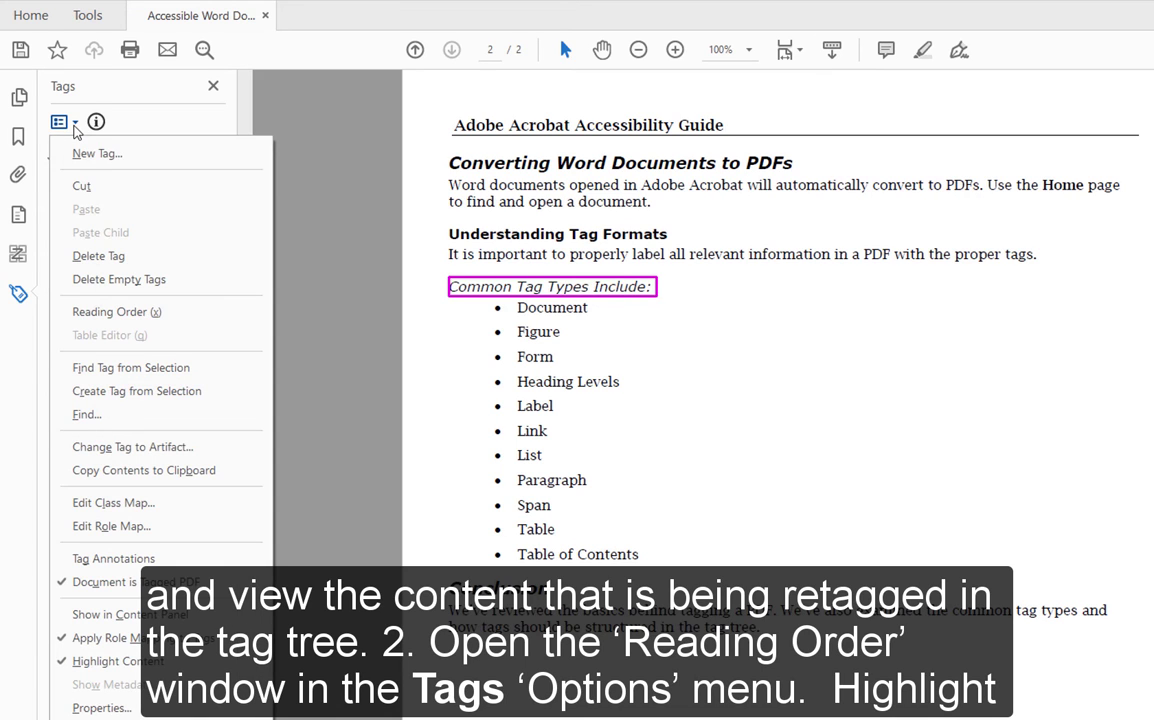
click(198, 318)
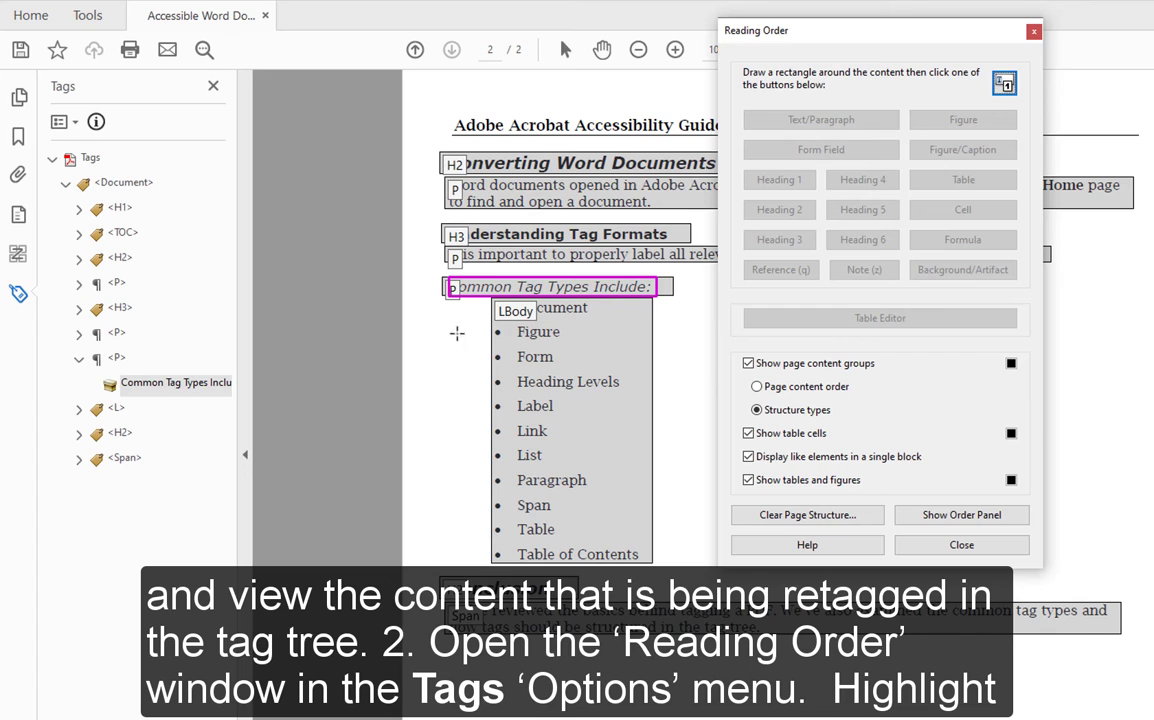
click(587, 289)
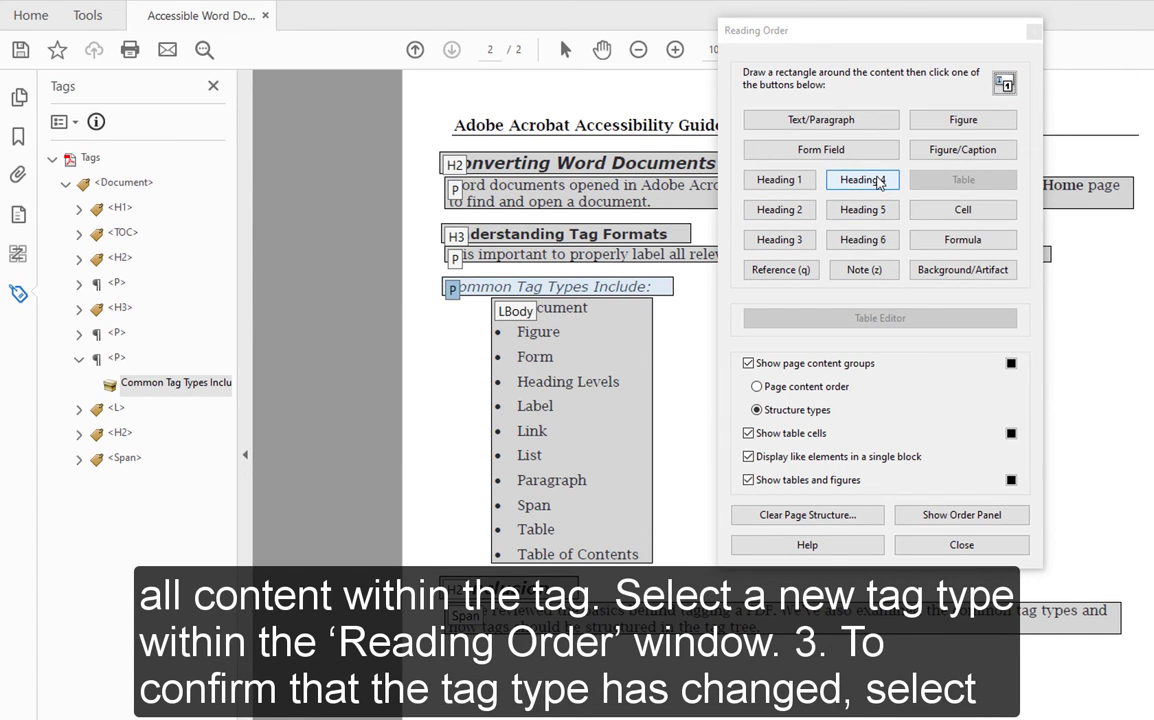
click(877, 180)
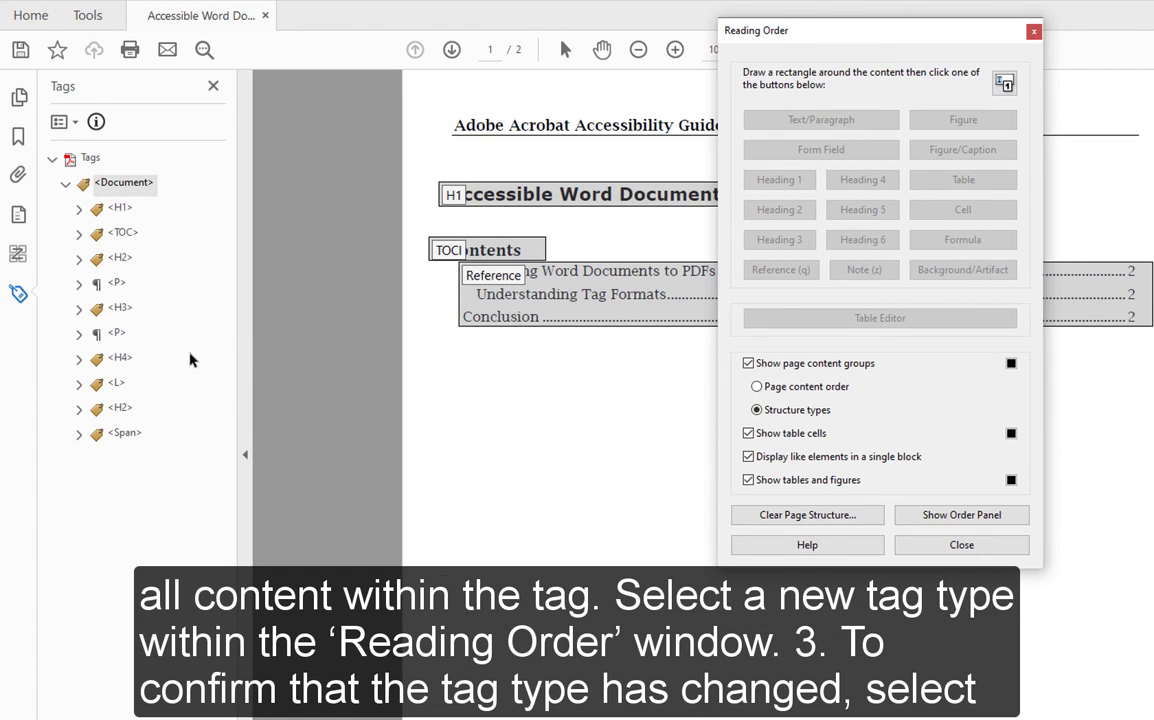
click(117, 334)
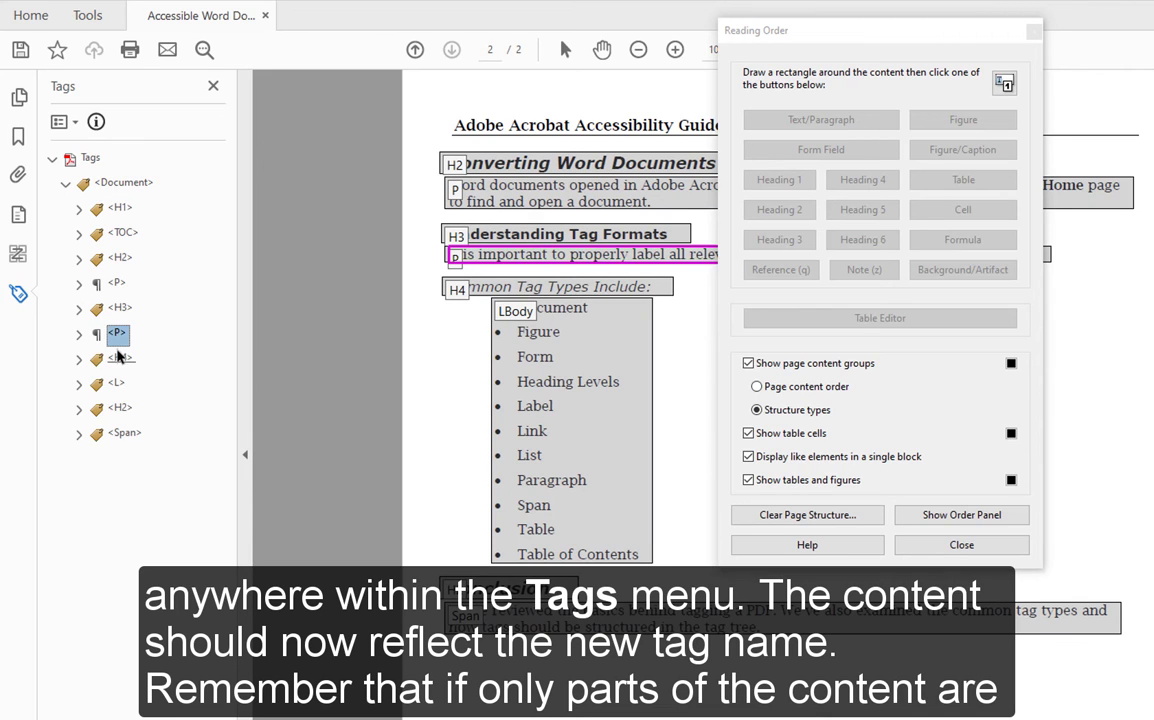
click(117, 357)
click(79, 358)
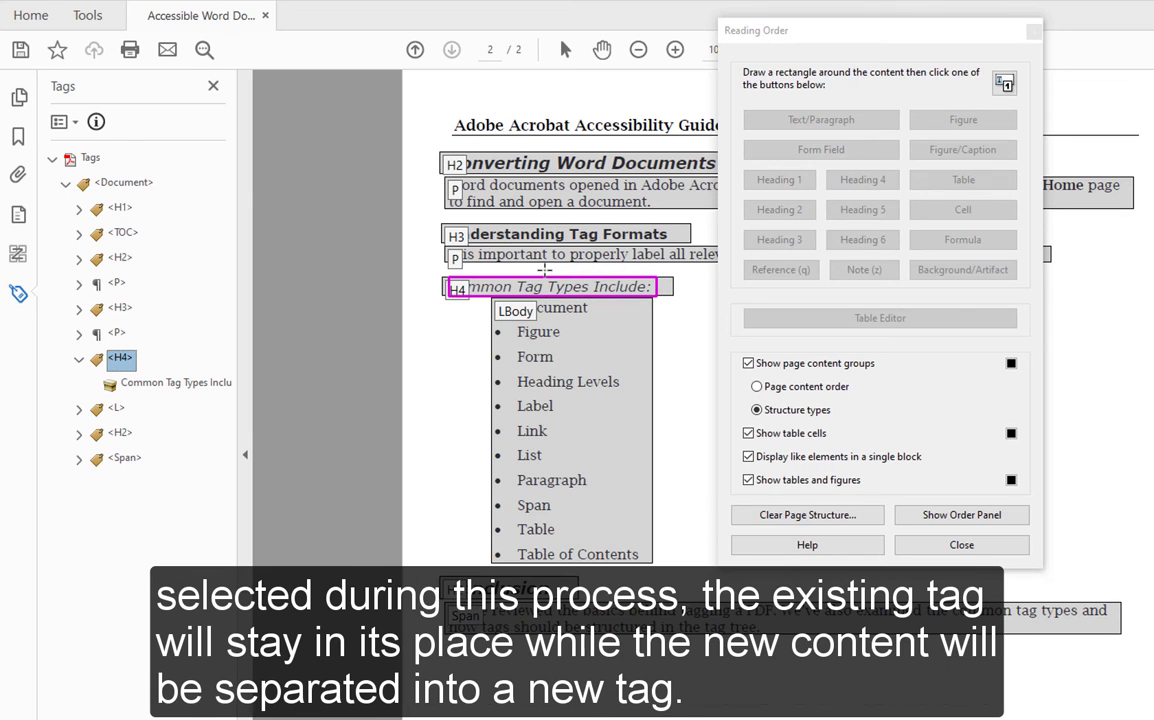
- Tag the words 'Types Include:' as a Figure and check the Figure and H4 contents
drag(660, 297, 545, 278)
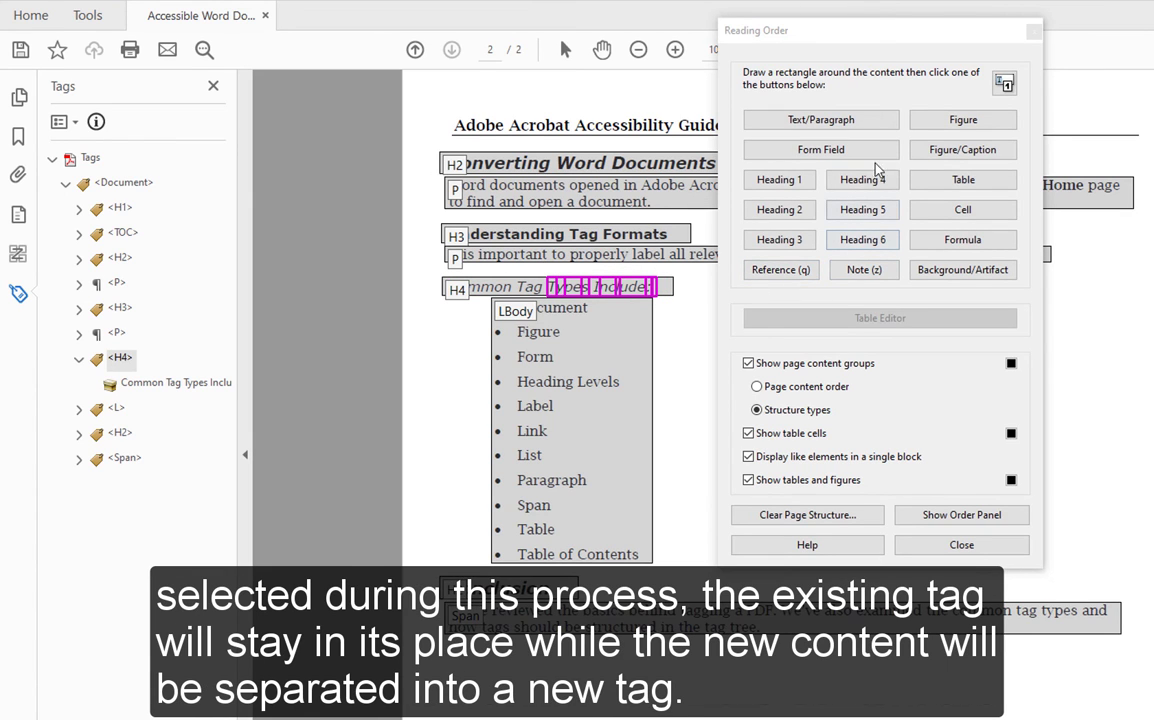
click(946, 130)
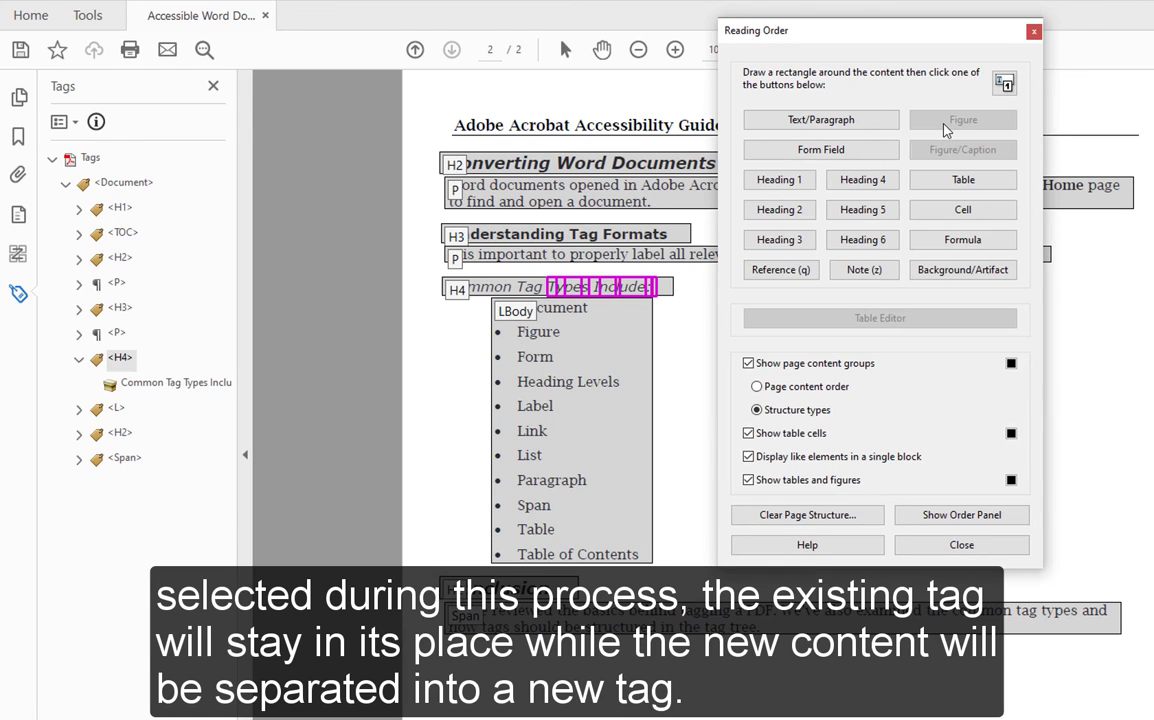
click(79, 357)
click(79, 408)
click(152, 432)
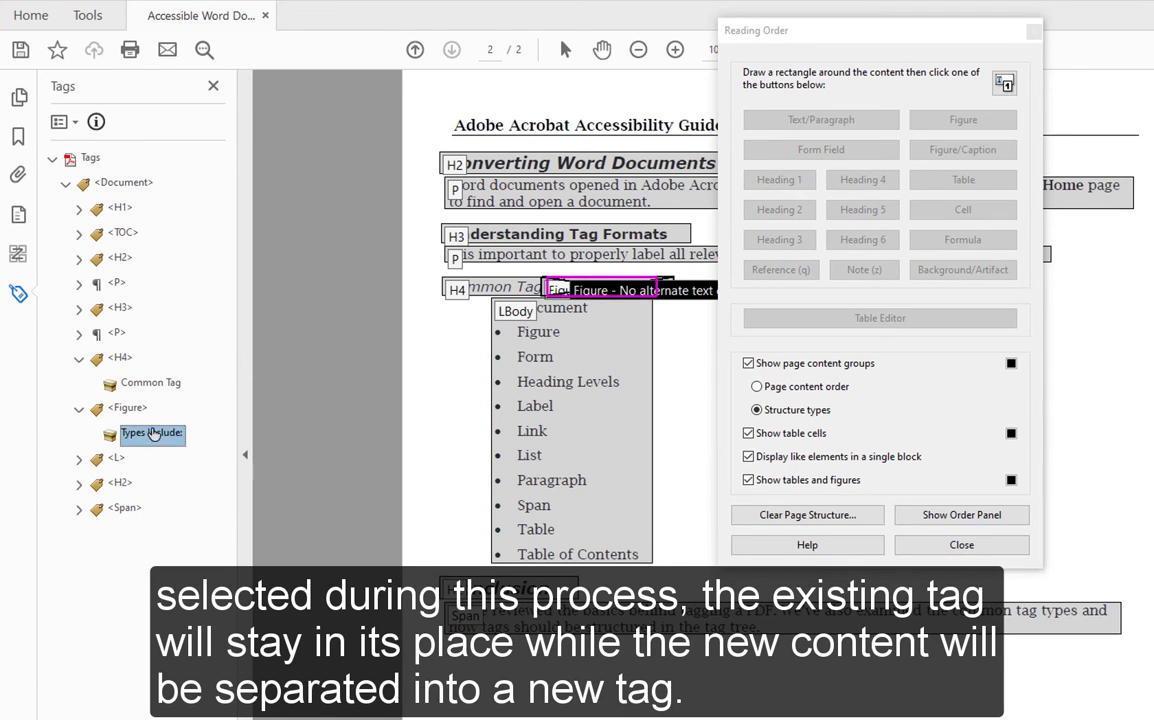
click(162, 386)
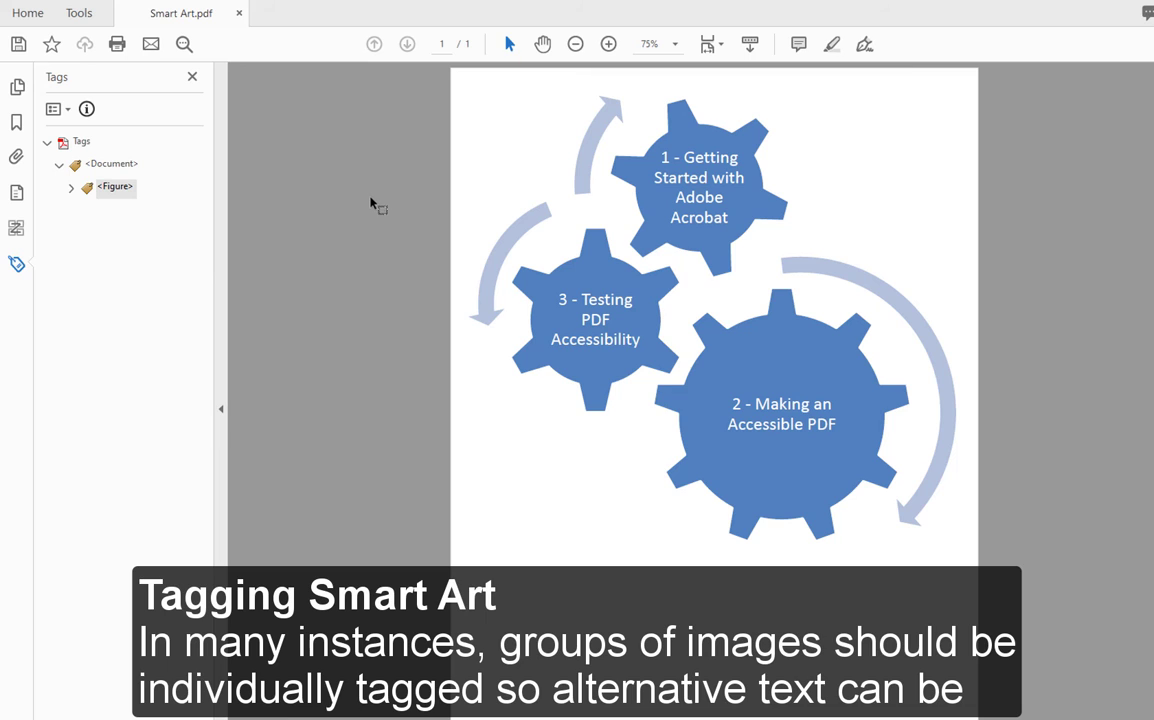
- Inspect the diagram's gears and the Figure tag's three child figures in Smart Art.pdf
drag(782, 279, 619, 115)
drag(676, 400, 515, 251)
drag(898, 551, 683, 308)
click(280, 203)
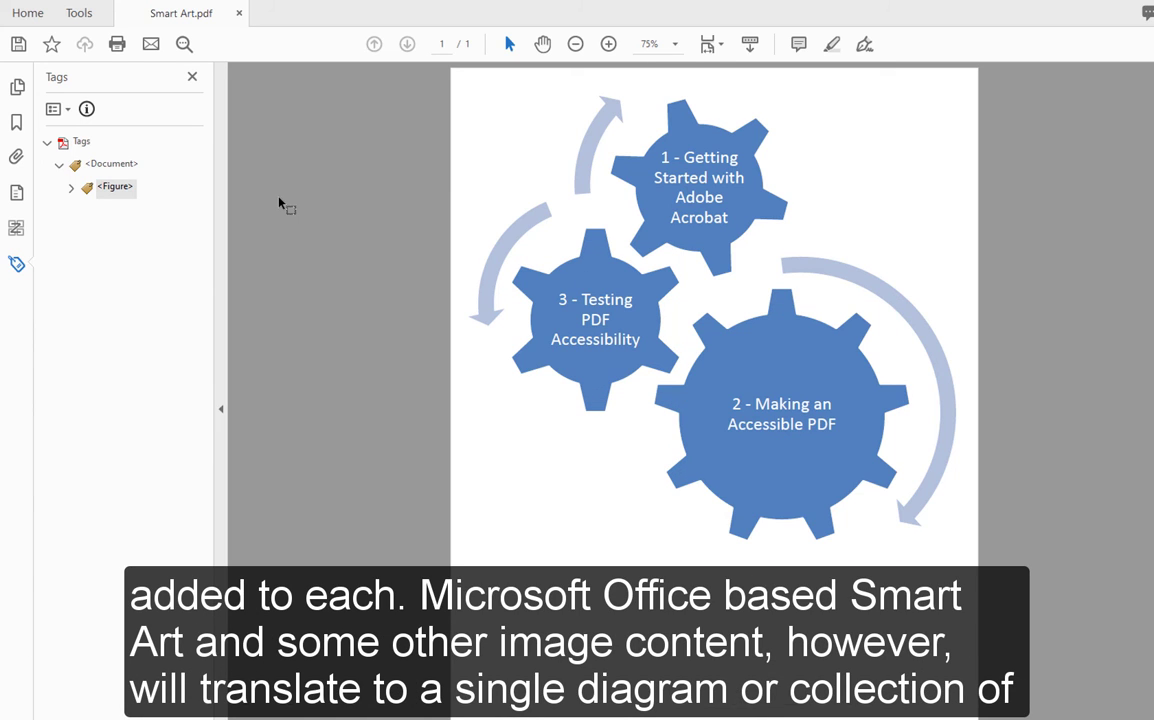
click(128, 168)
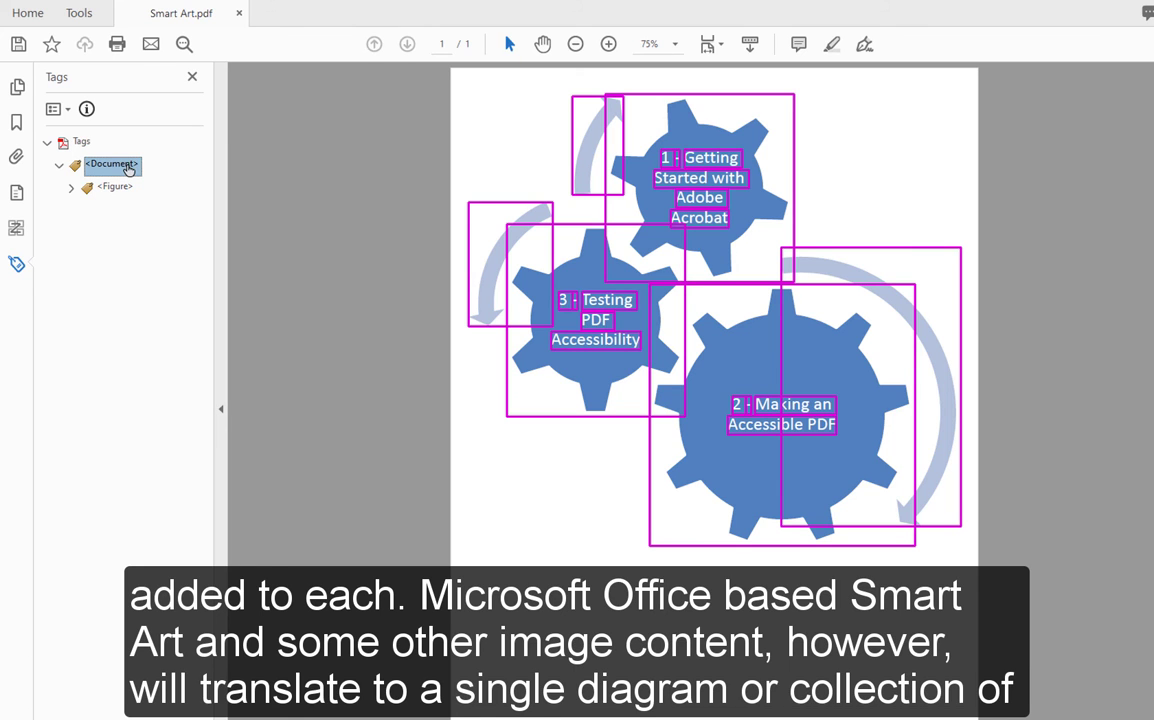
click(72, 188)
click(120, 210)
click(125, 233)
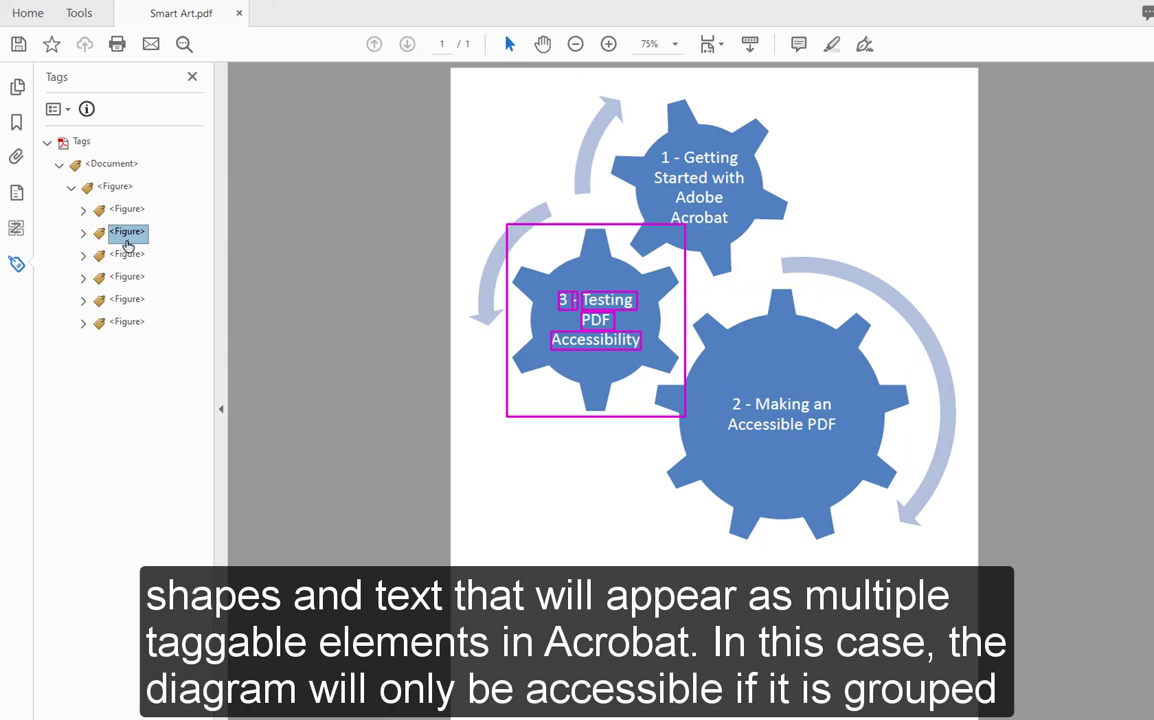
click(127, 254)
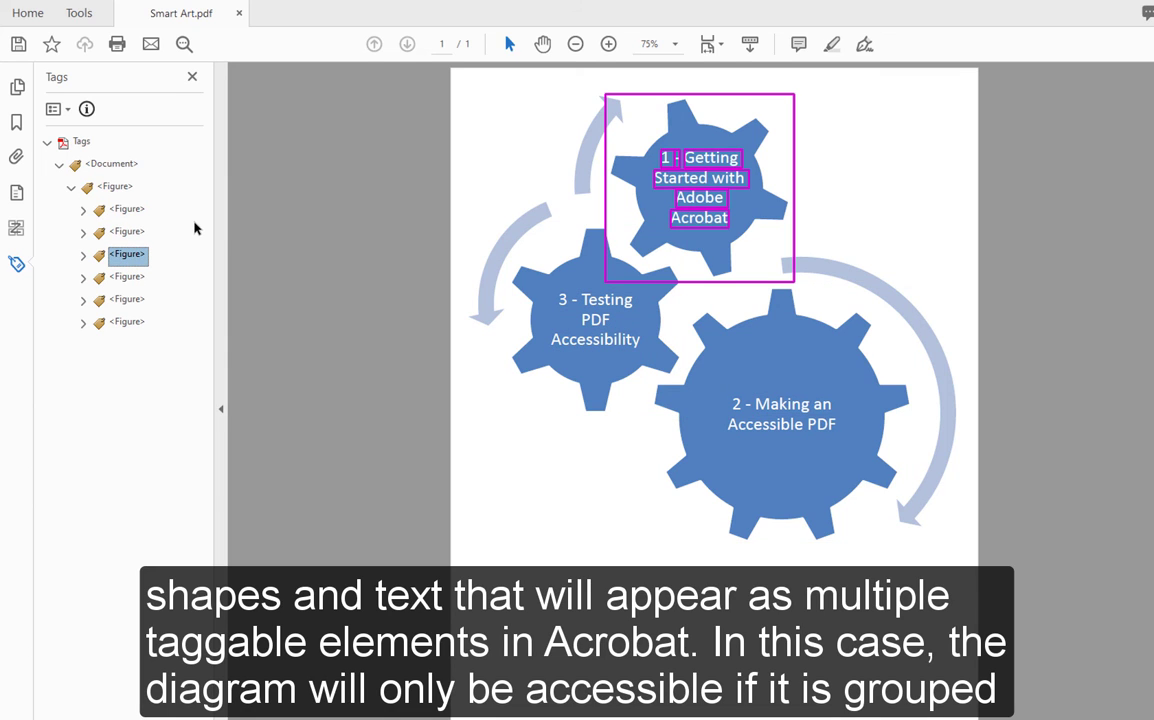
click(72, 189)
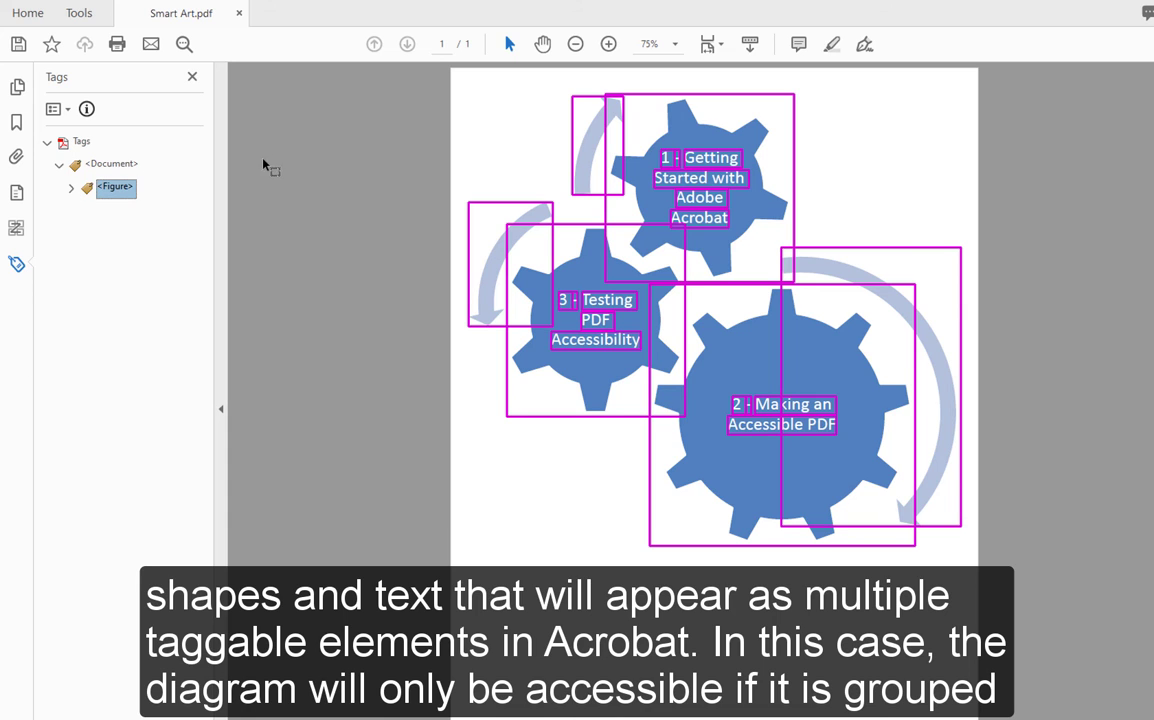
- In Reading Order, draw a selection over the entire Smart Art diagram
click(65, 113)
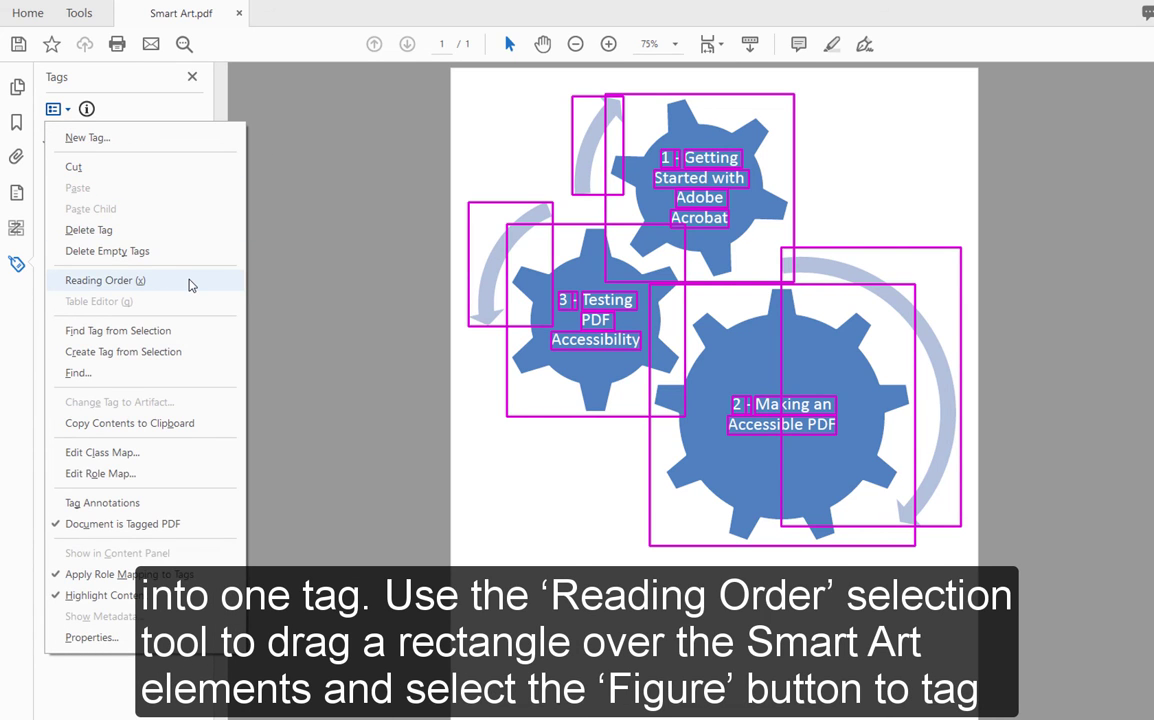
click(190, 285)
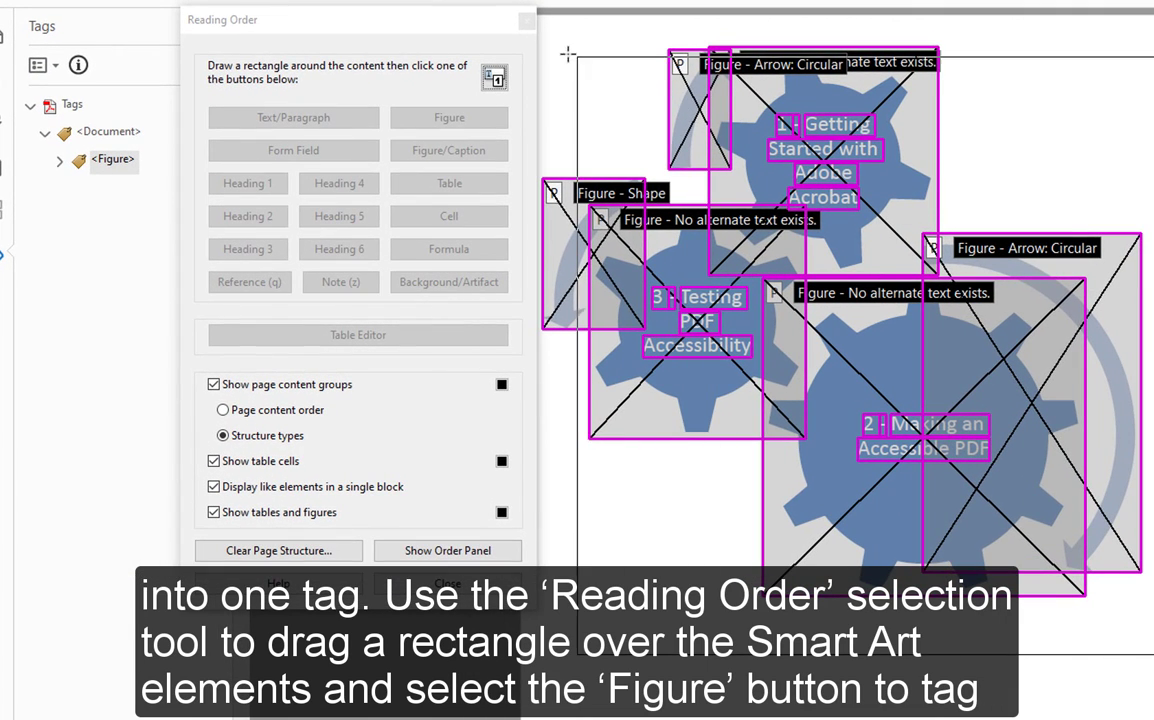
drag(567, 55, 1040, 590)
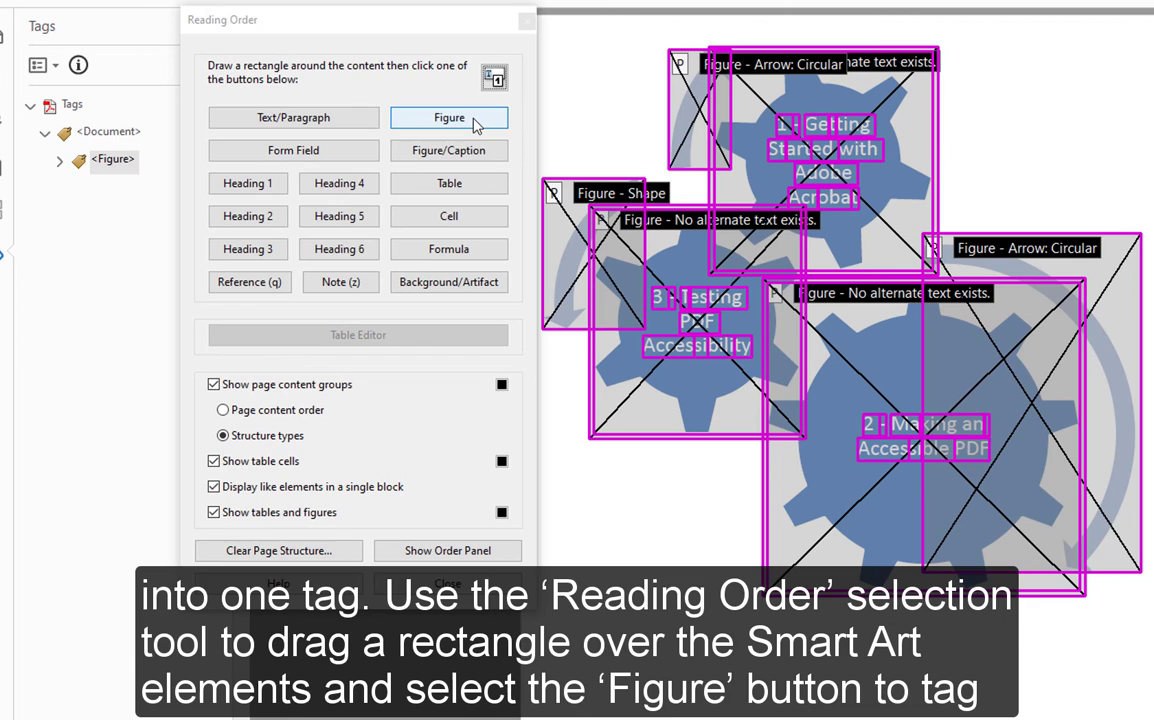